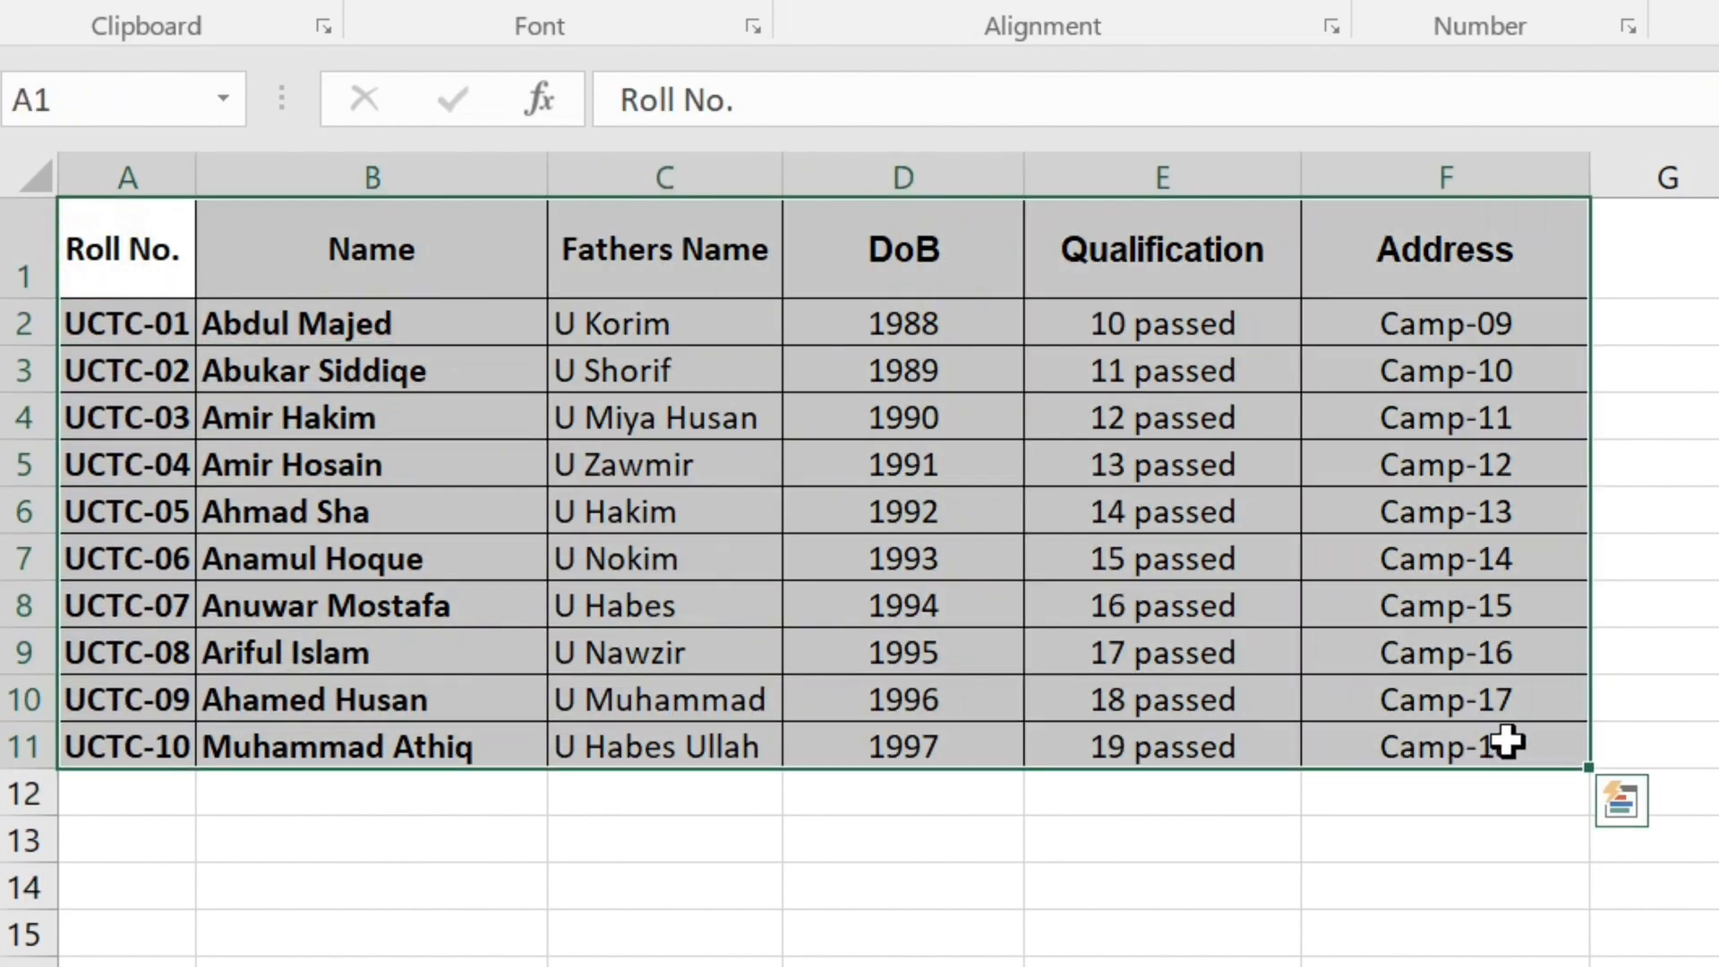
# Review the column headings from Roll No. to Address in row 1 of the Excel student list.
pyautogui.click(154, 261)
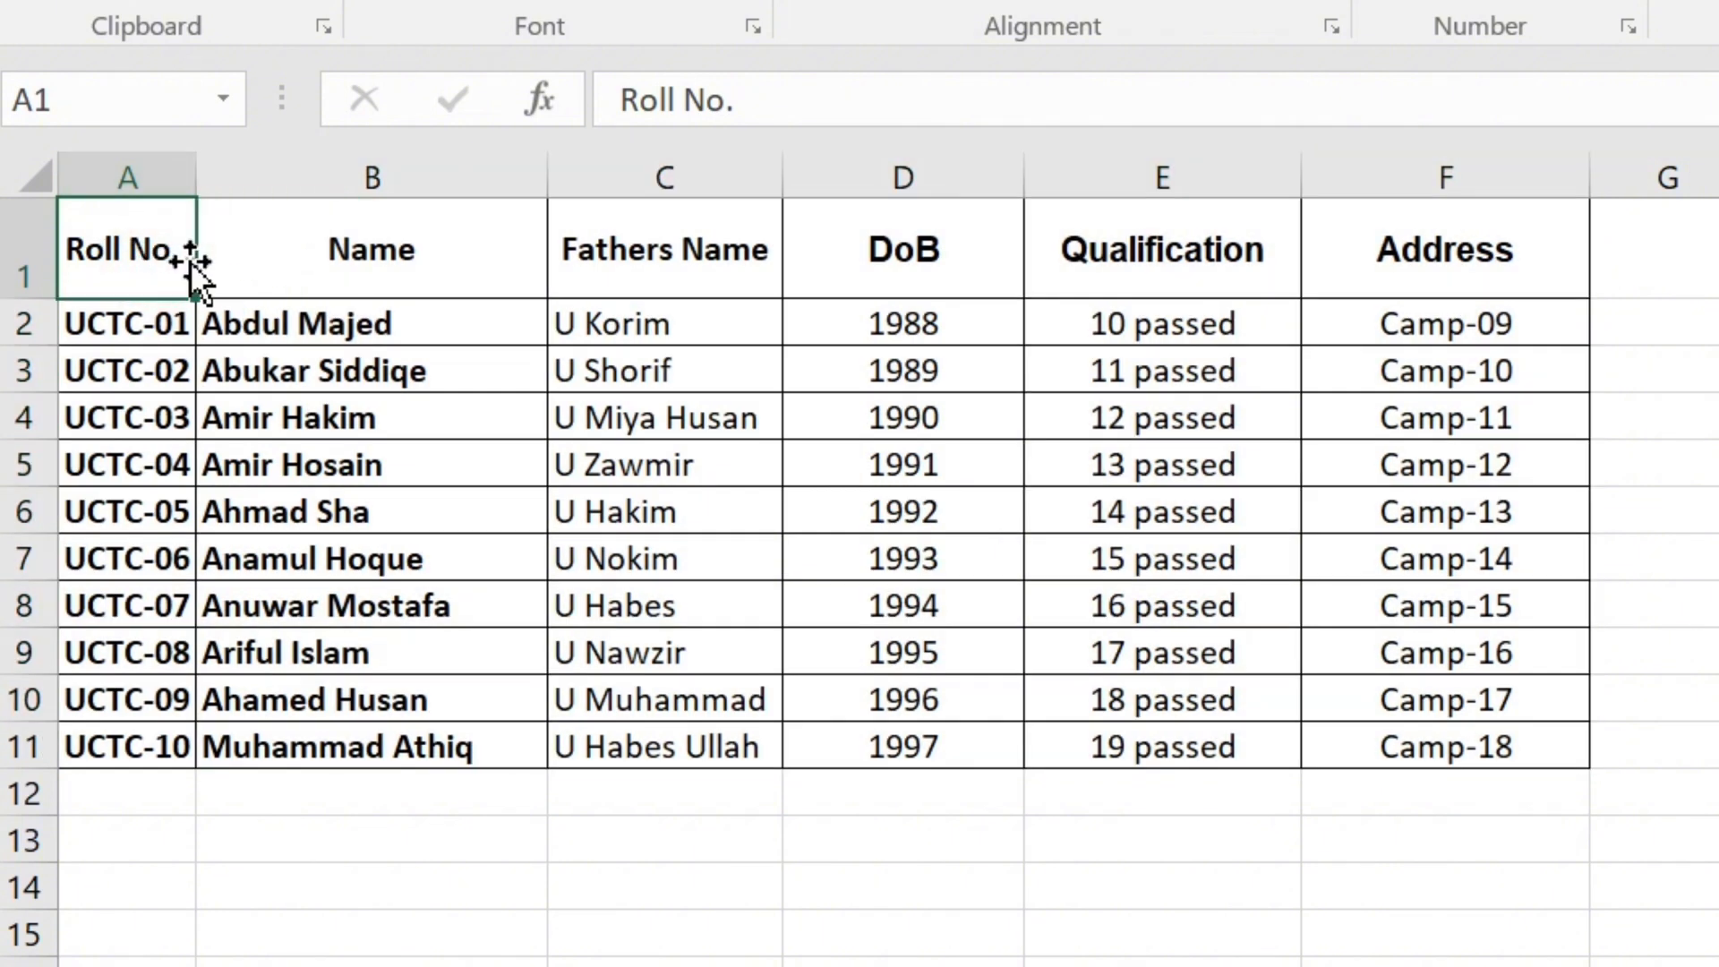
pyautogui.click(338, 268)
pyautogui.click(654, 269)
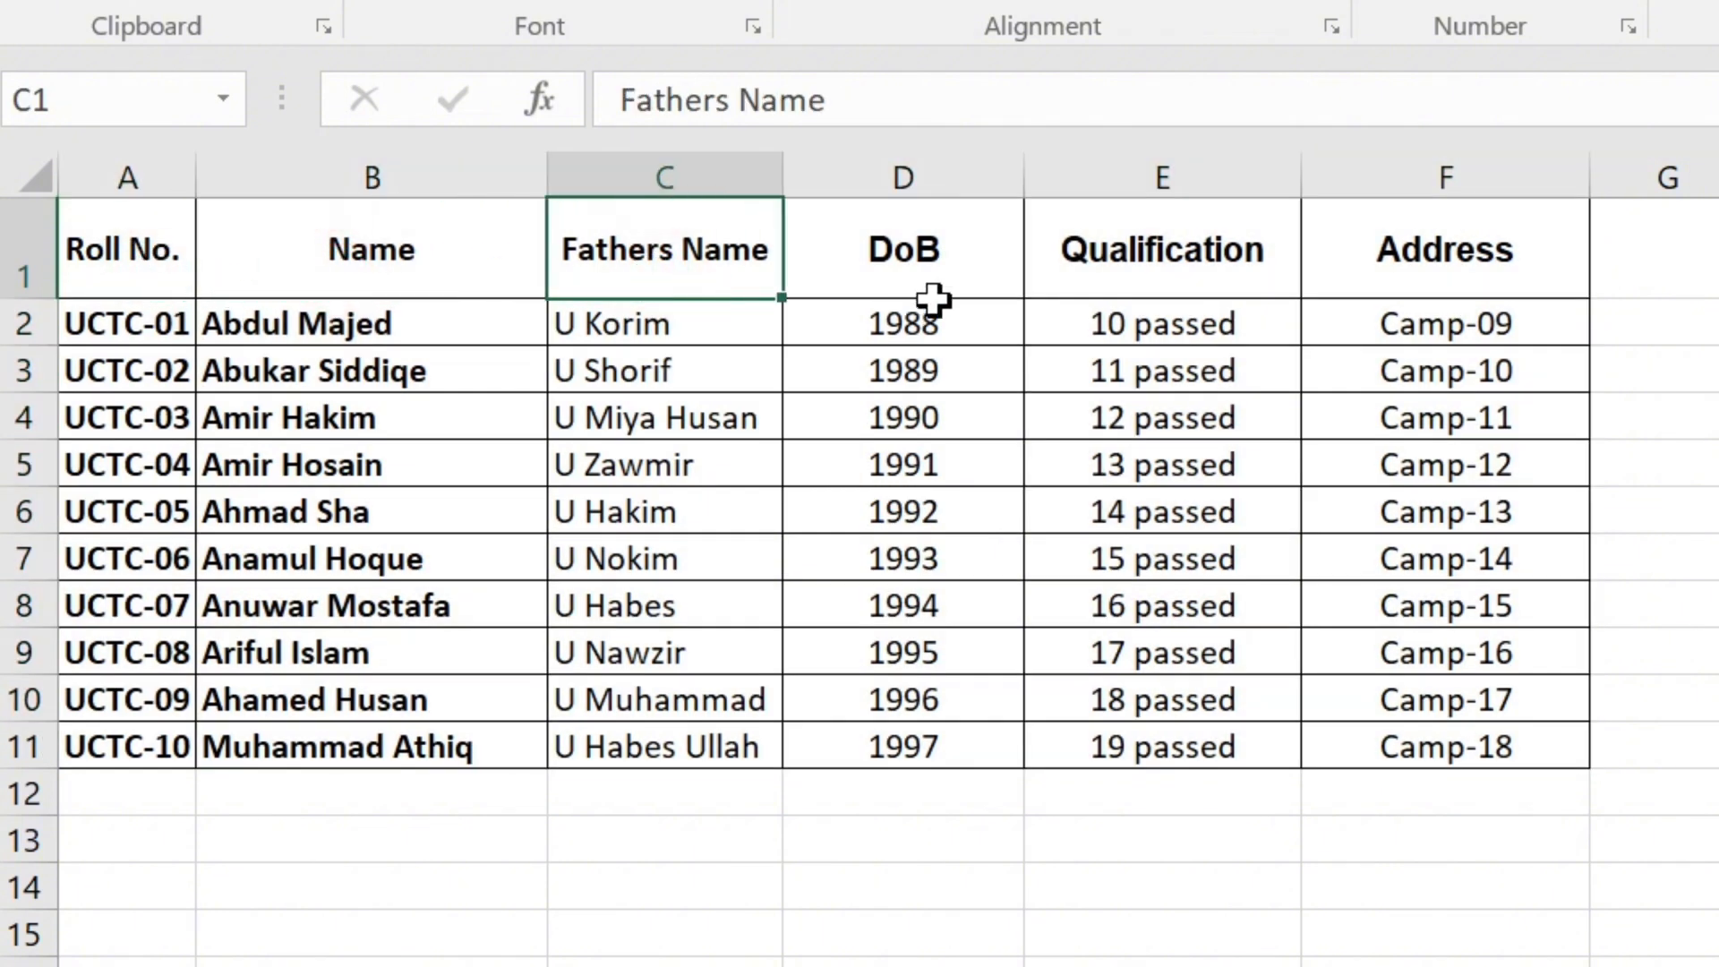
pyautogui.click(942, 264)
pyautogui.click(1136, 260)
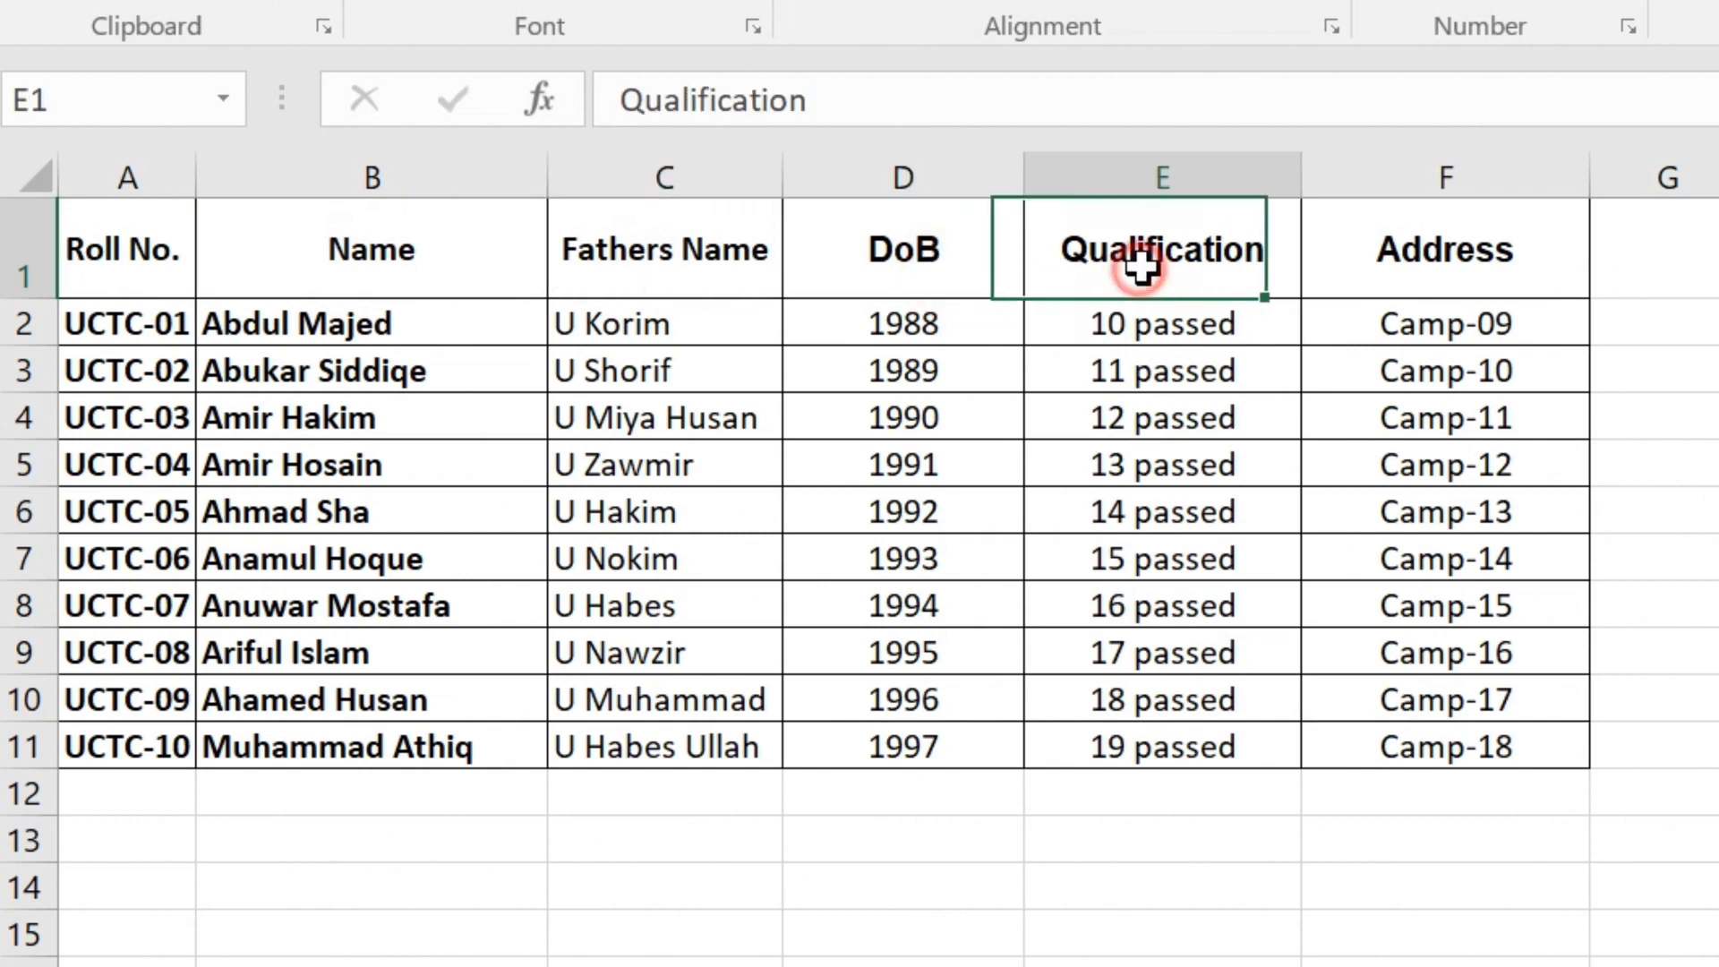
pyautogui.click(1500, 262)
pyautogui.moveTo(143, 254); pyautogui.dragTo(1526, 242)
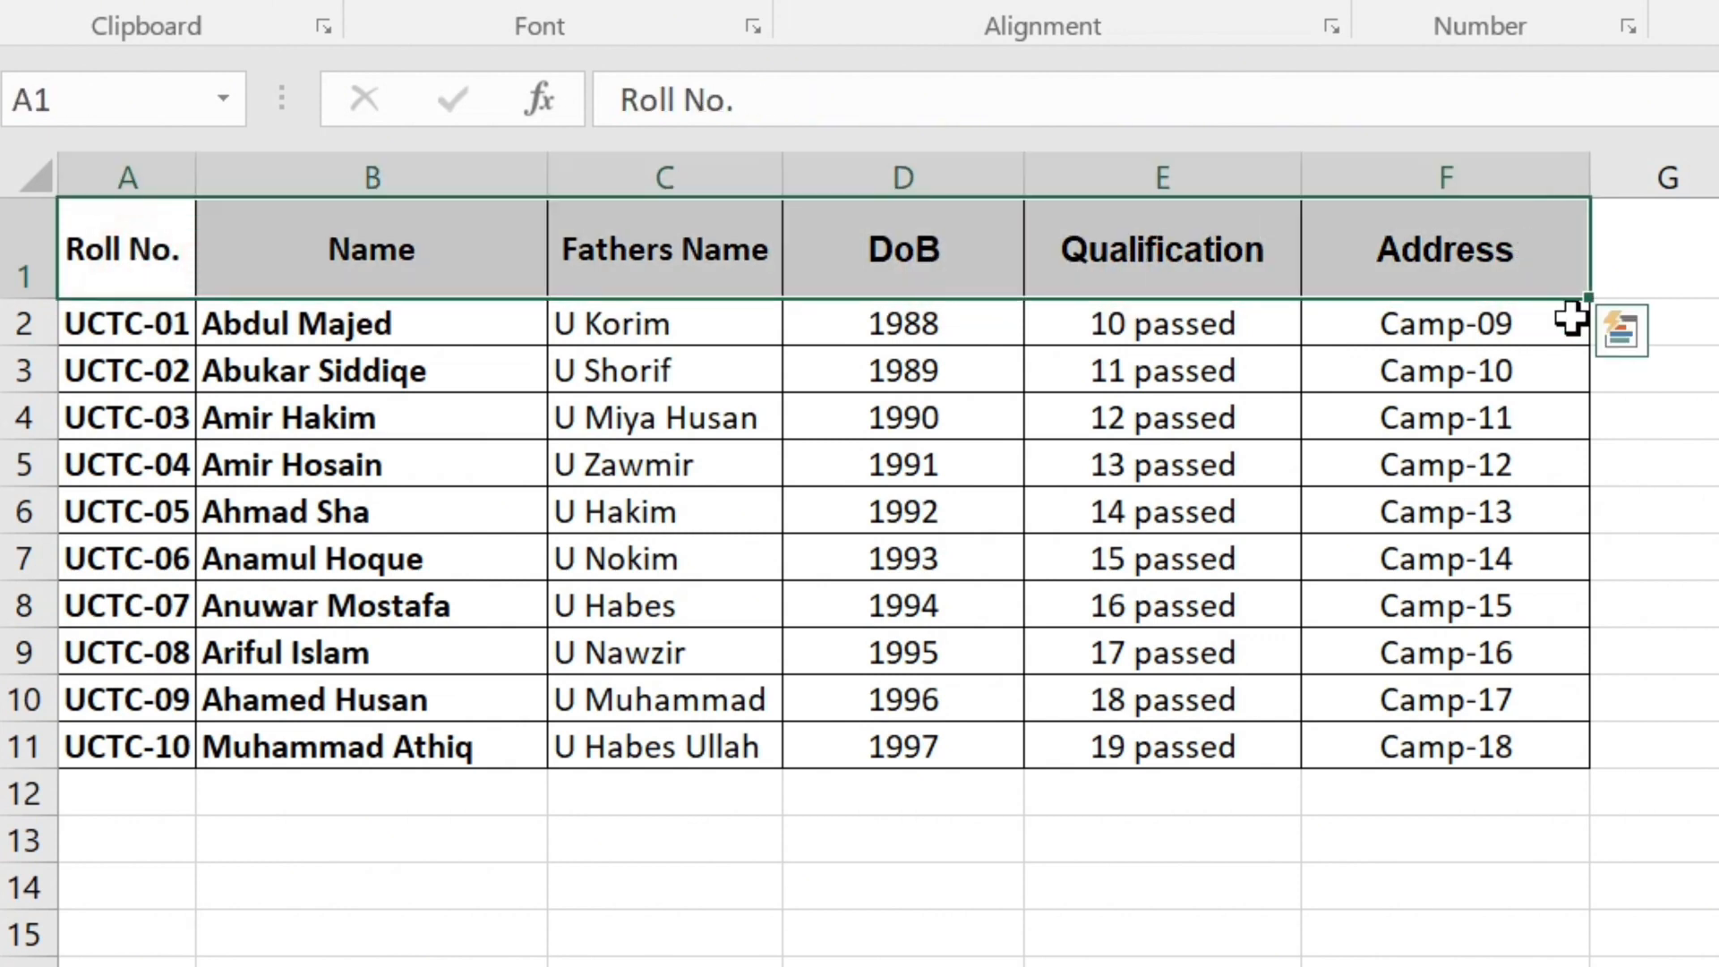
pyautogui.click(1716, 747)
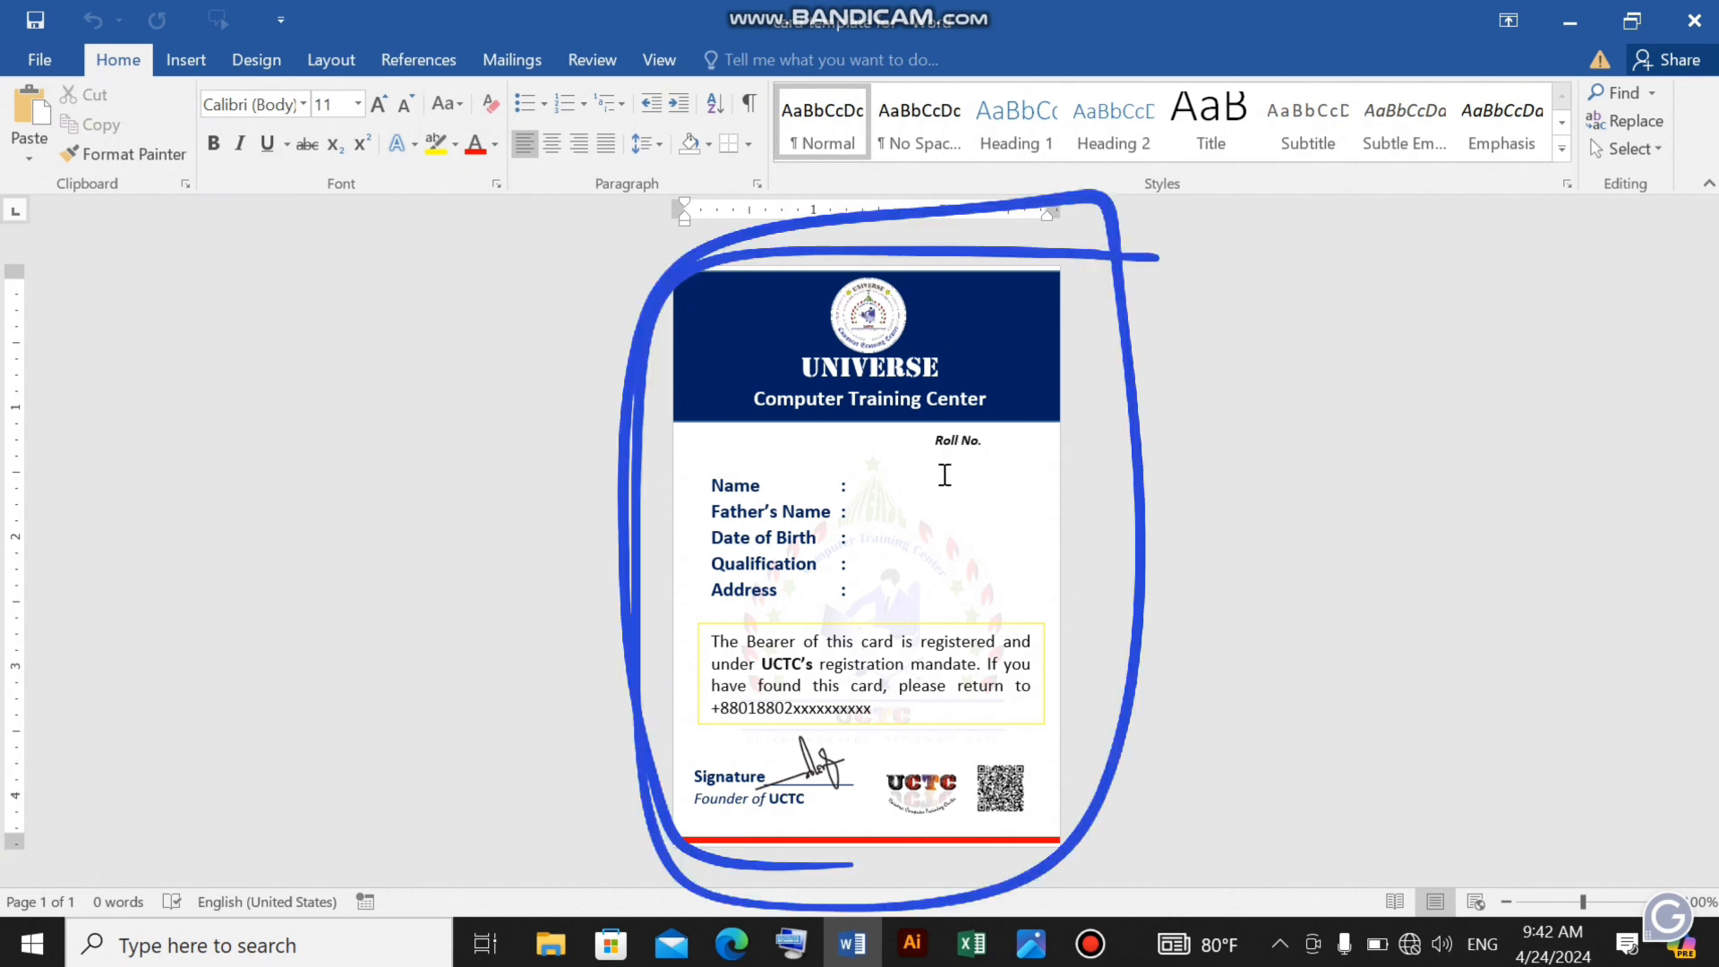
# Check the blank Father's Name, Date of Birth, Qualification, Address and Roll No. entries on the Word card template.
pyautogui.click(851, 475)
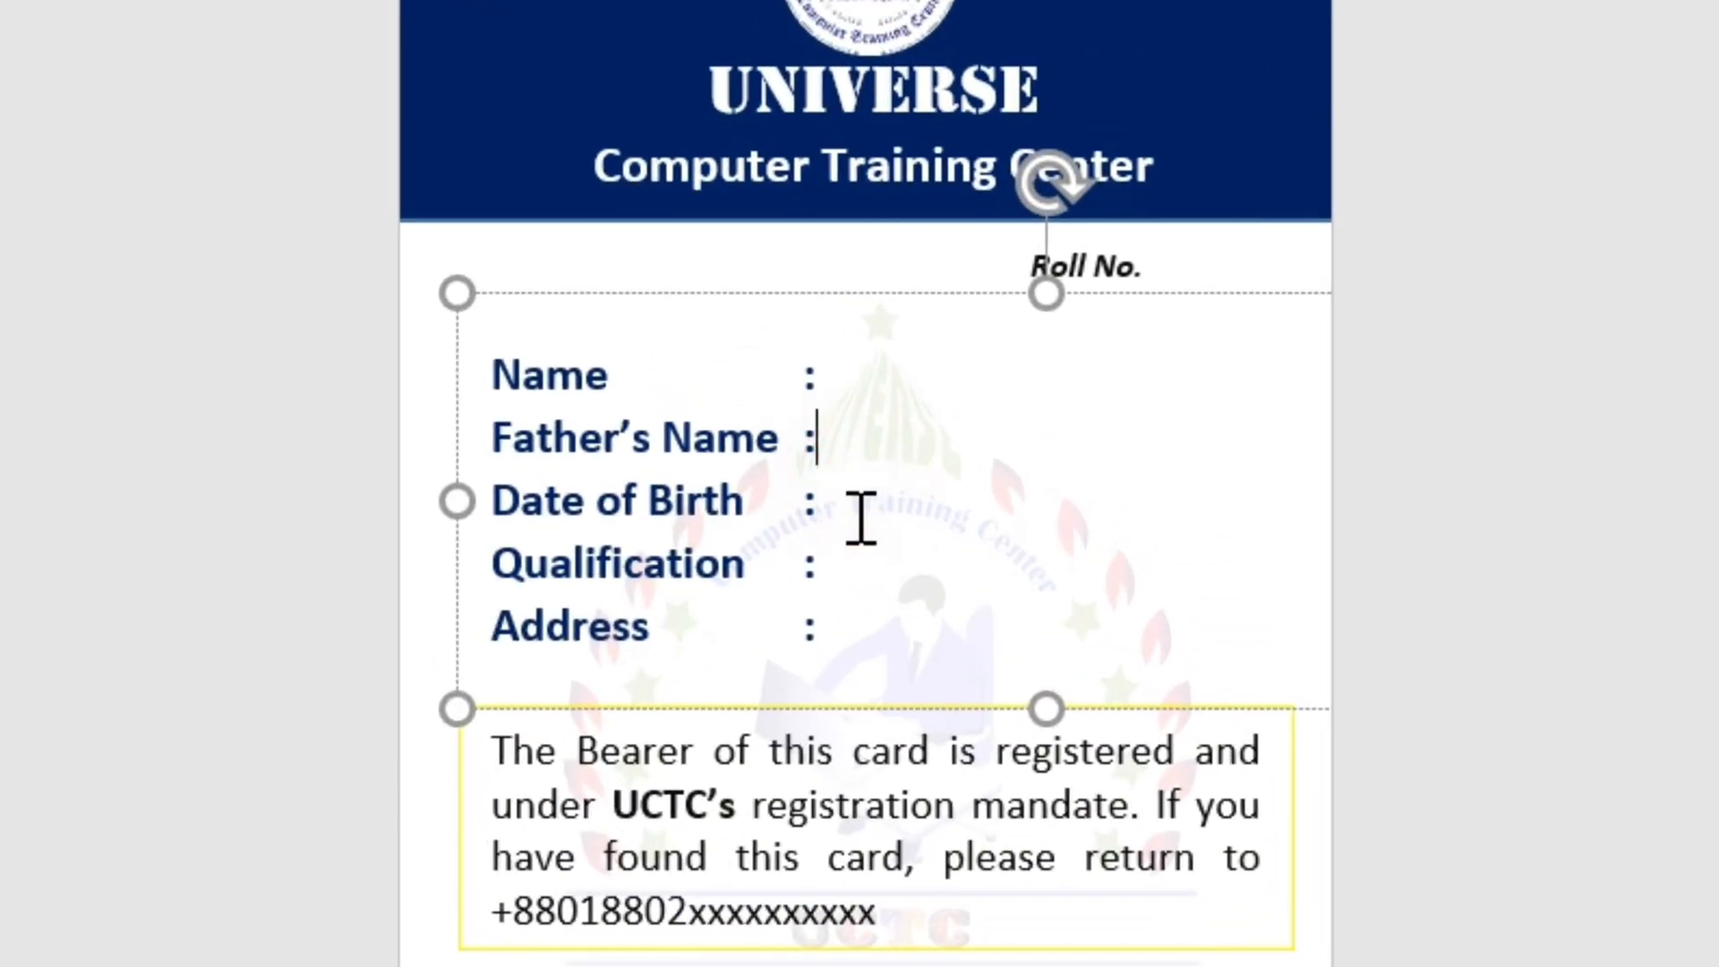
pyautogui.click(858, 525)
pyautogui.click(869, 570)
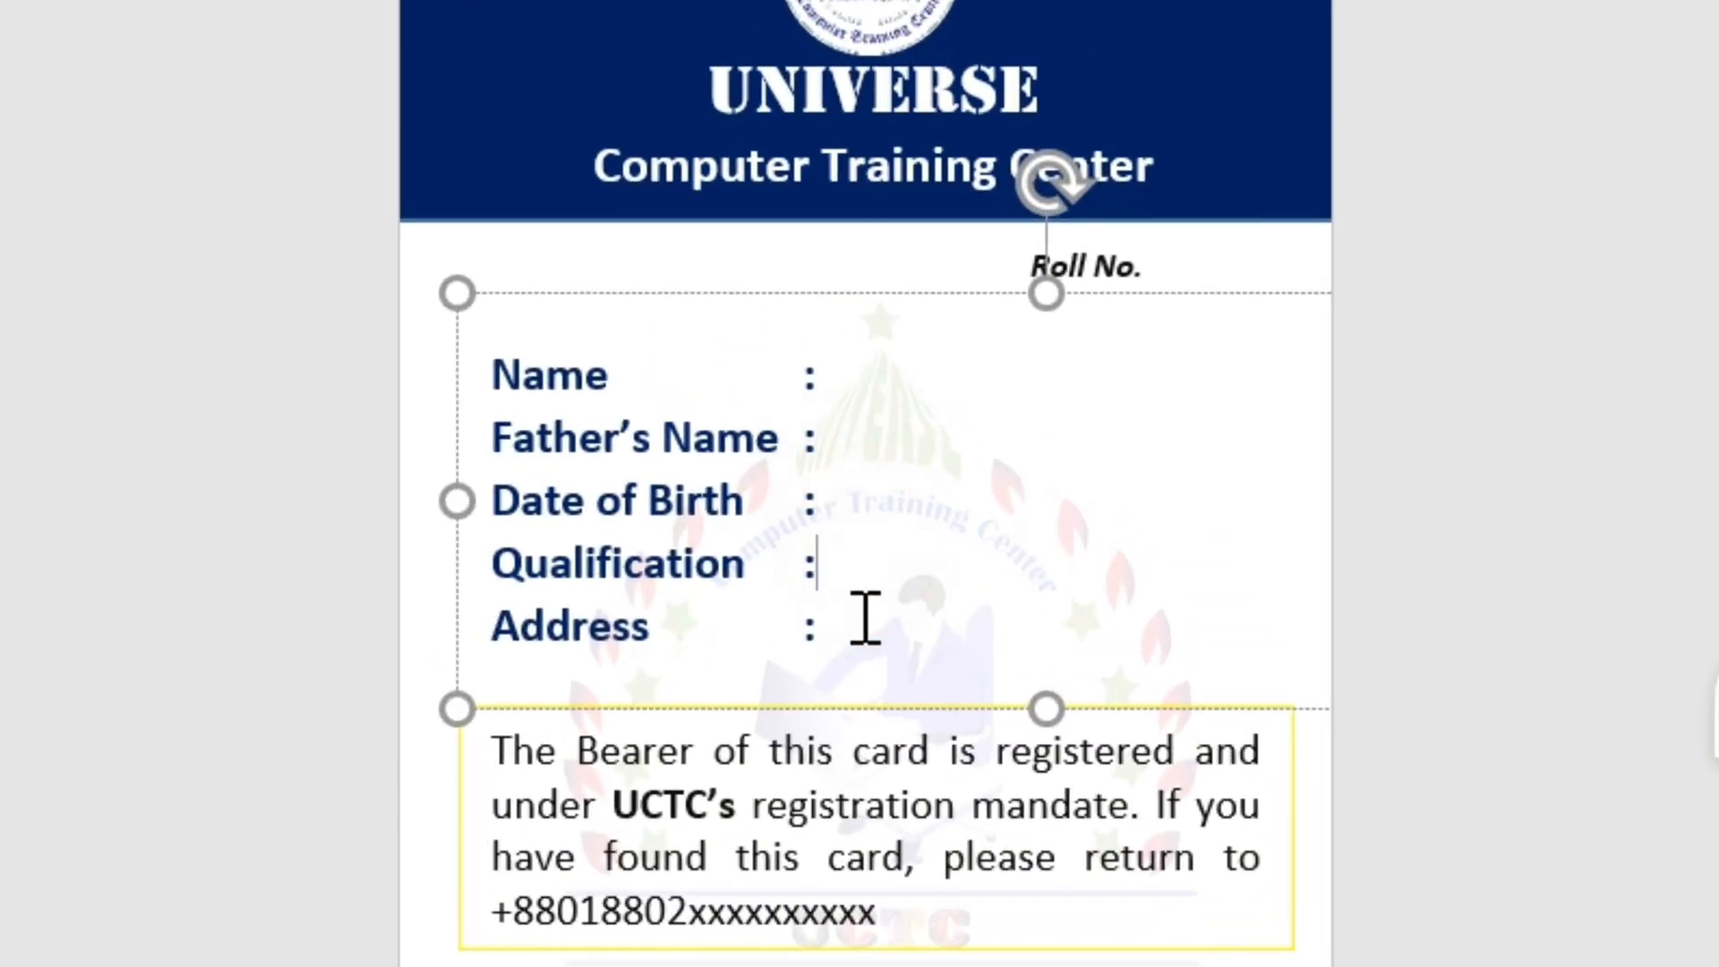
pyautogui.click(865, 621)
pyautogui.click(1184, 265)
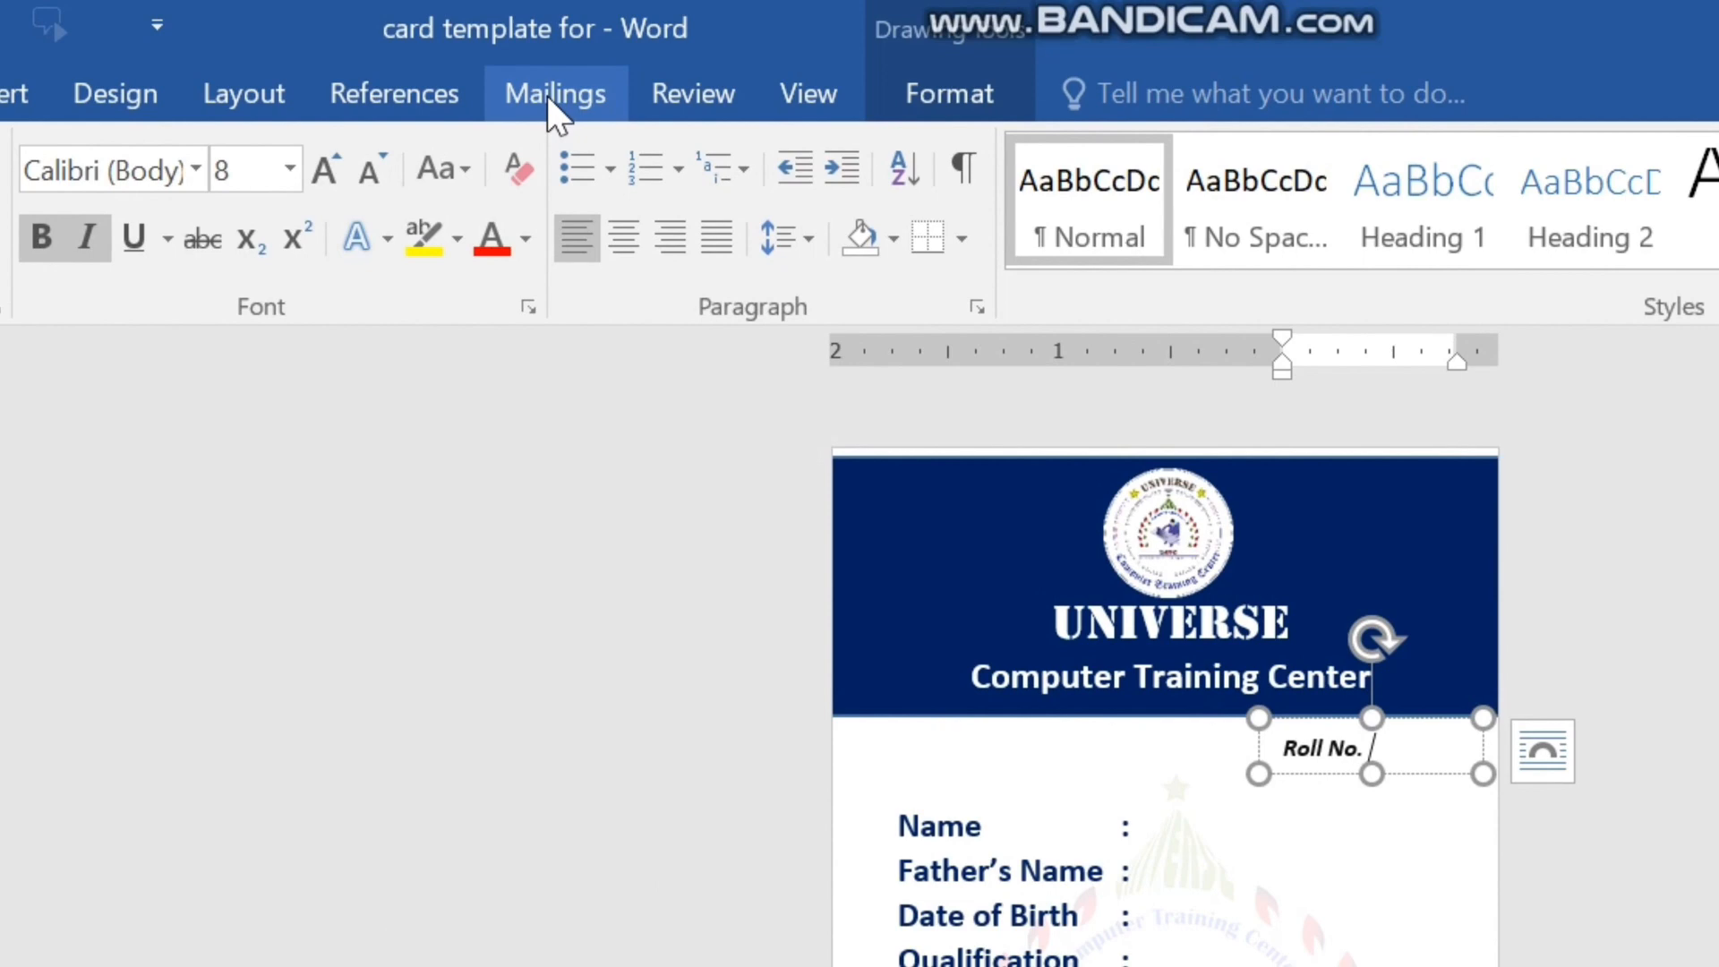
# Attach Sheet1$ of the desktop workbook "Copy of list" as the existing mail merge recipient list, using its first row as column headers.
pyautogui.click(491, 64)
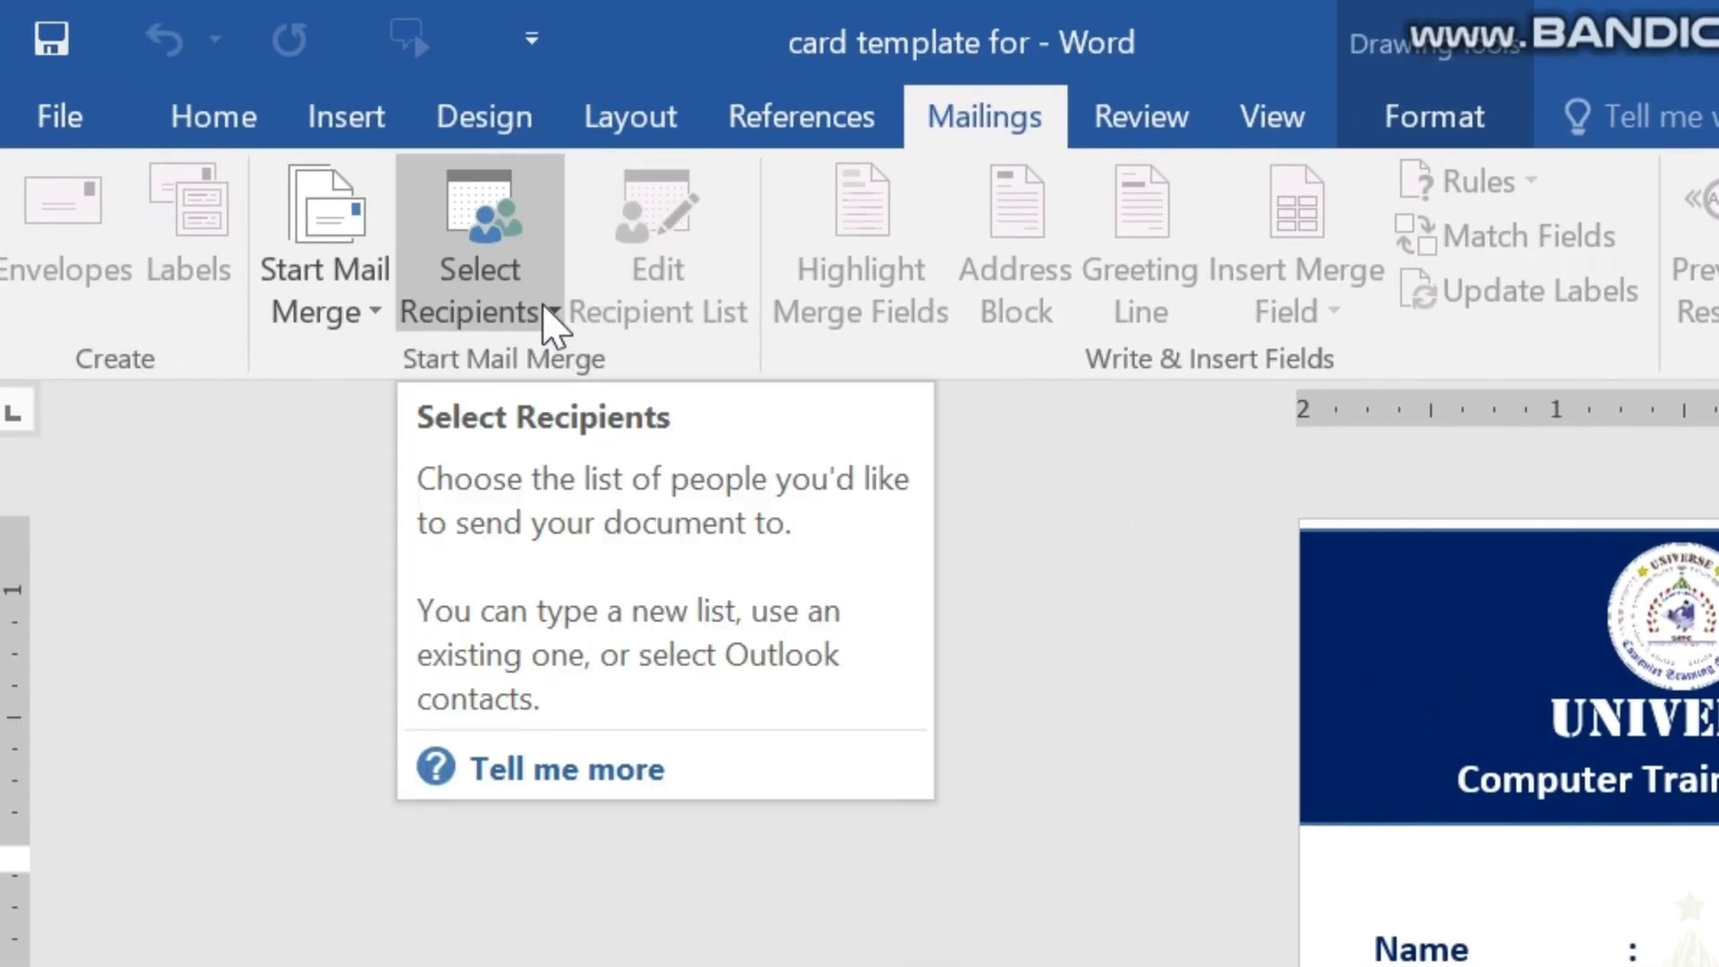
pyautogui.click(551, 315)
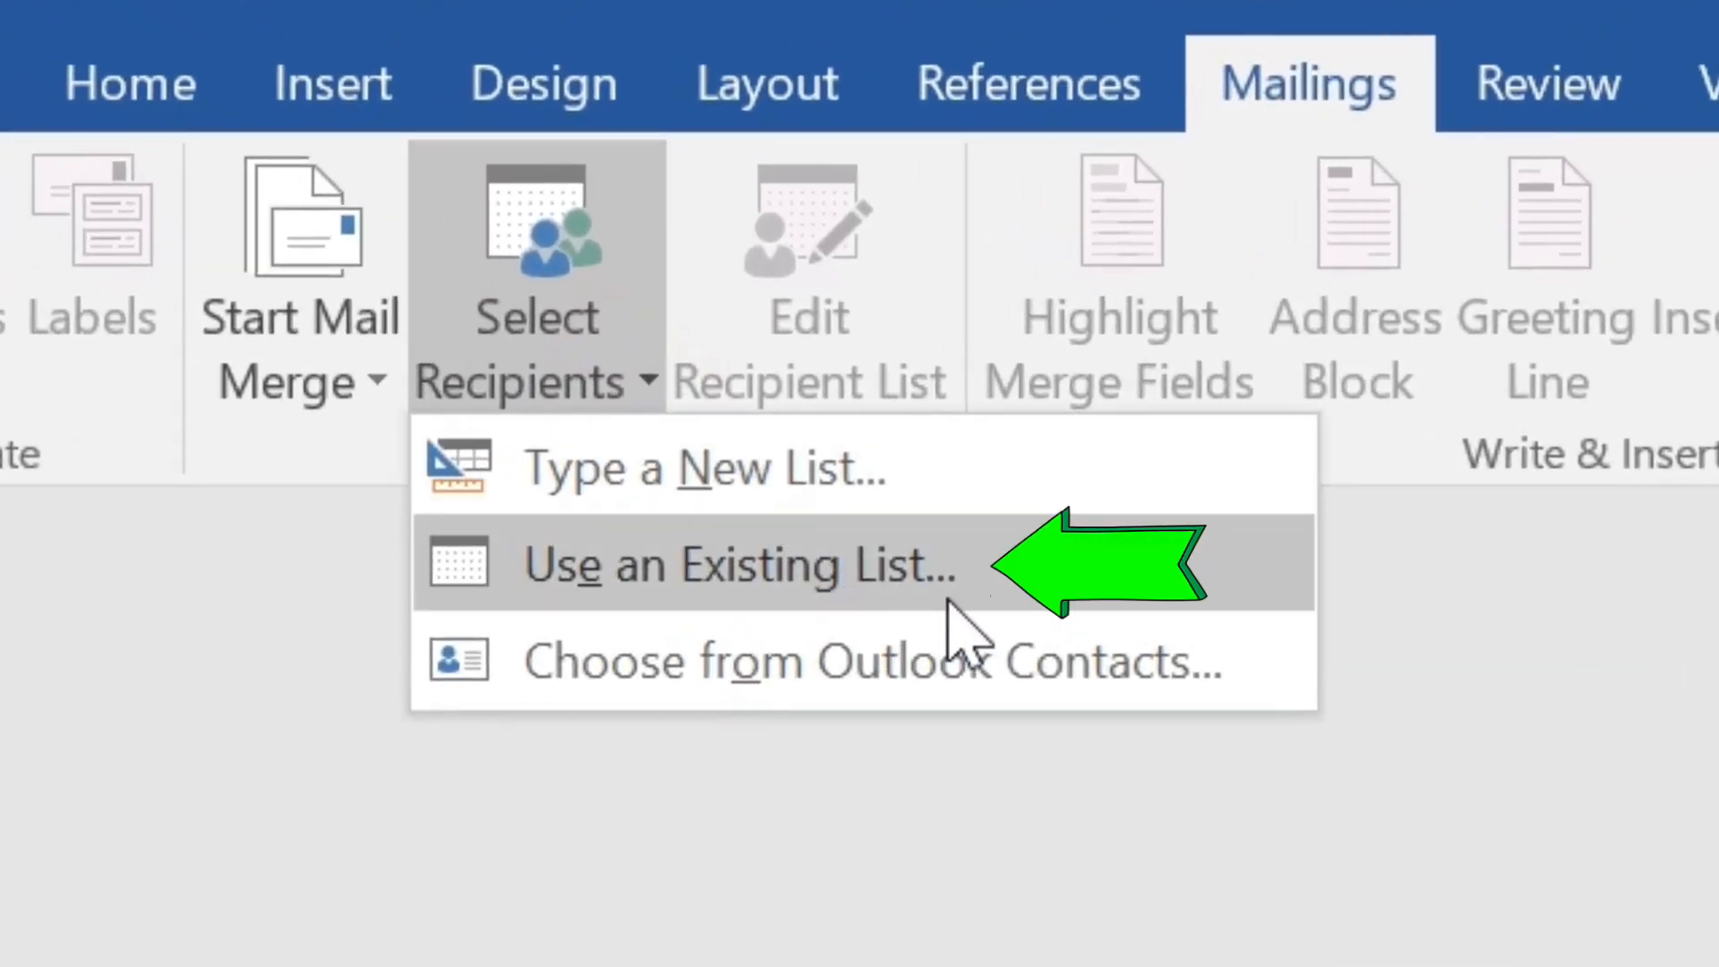
pyautogui.click(955, 591)
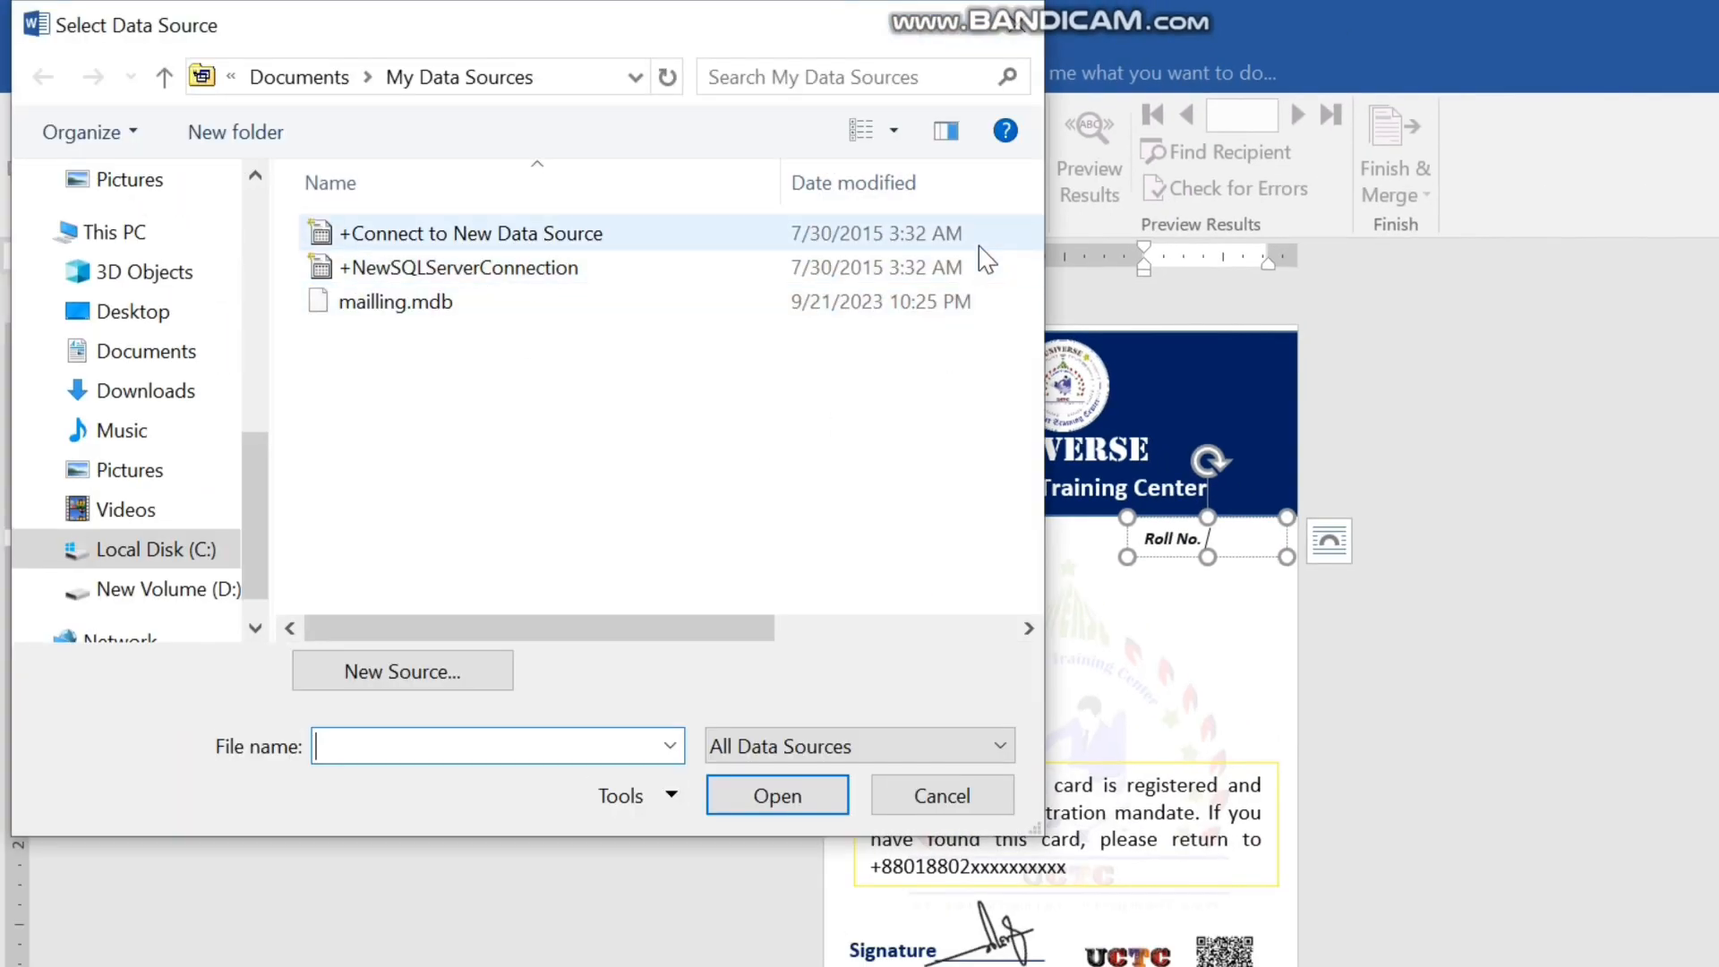
pyautogui.click(157, 322)
pyautogui.scroll(-5, 931, 385)
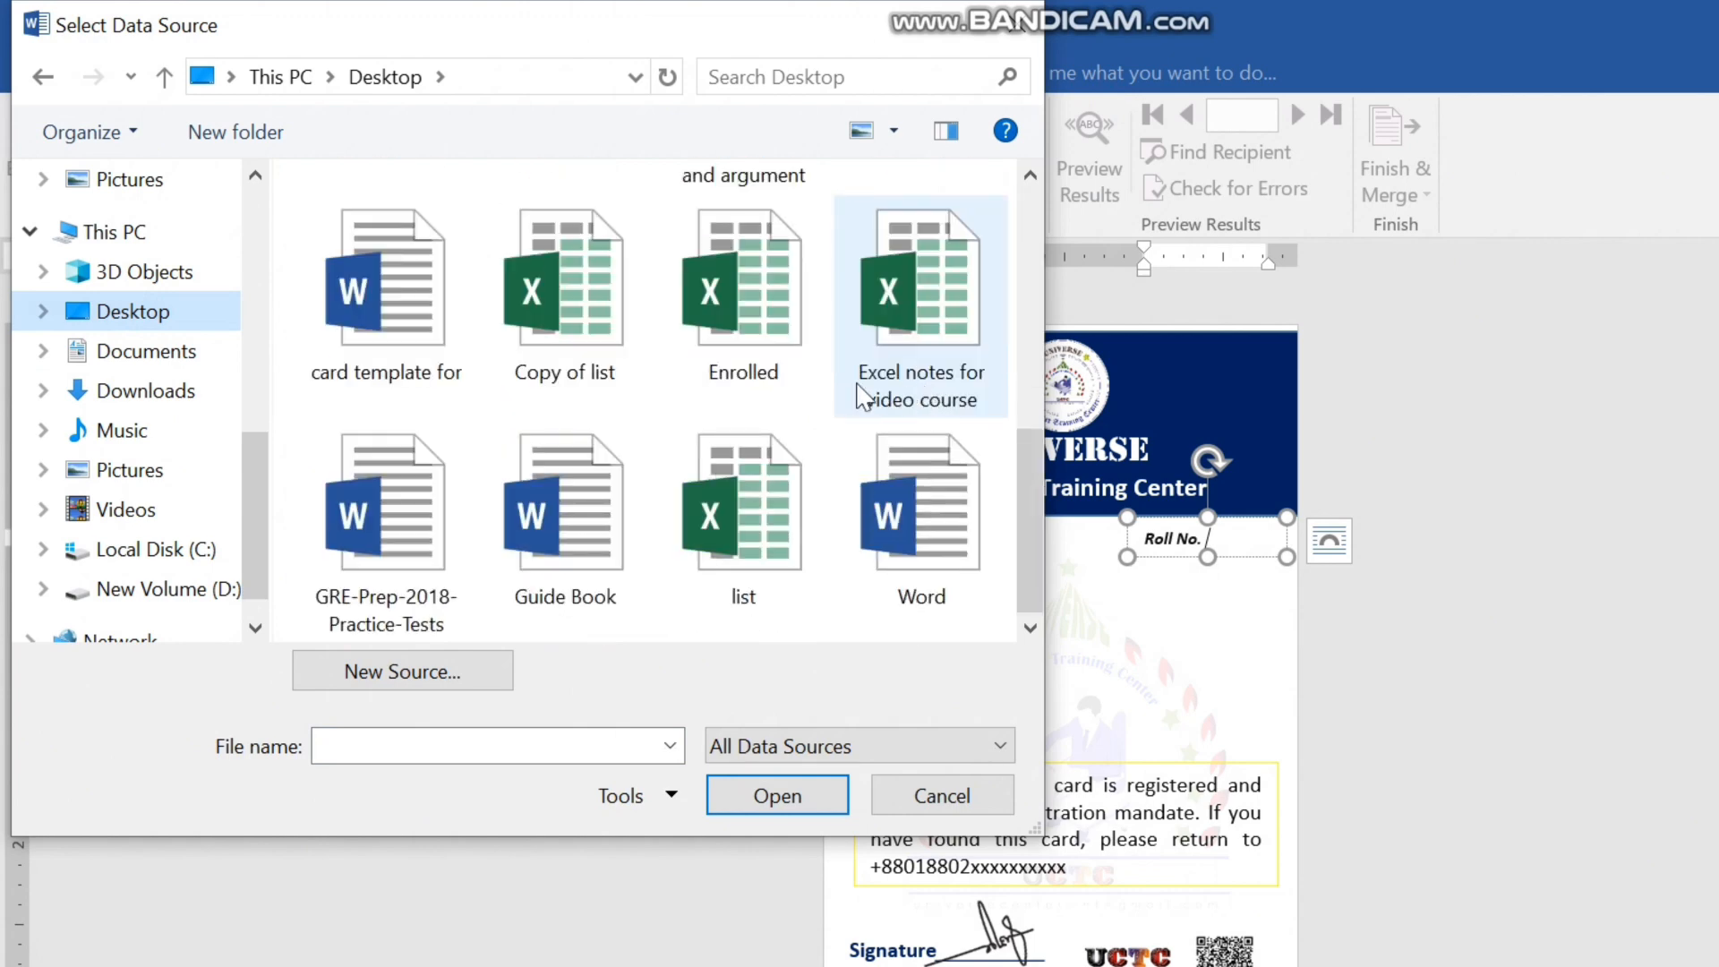
pyautogui.click(529, 322)
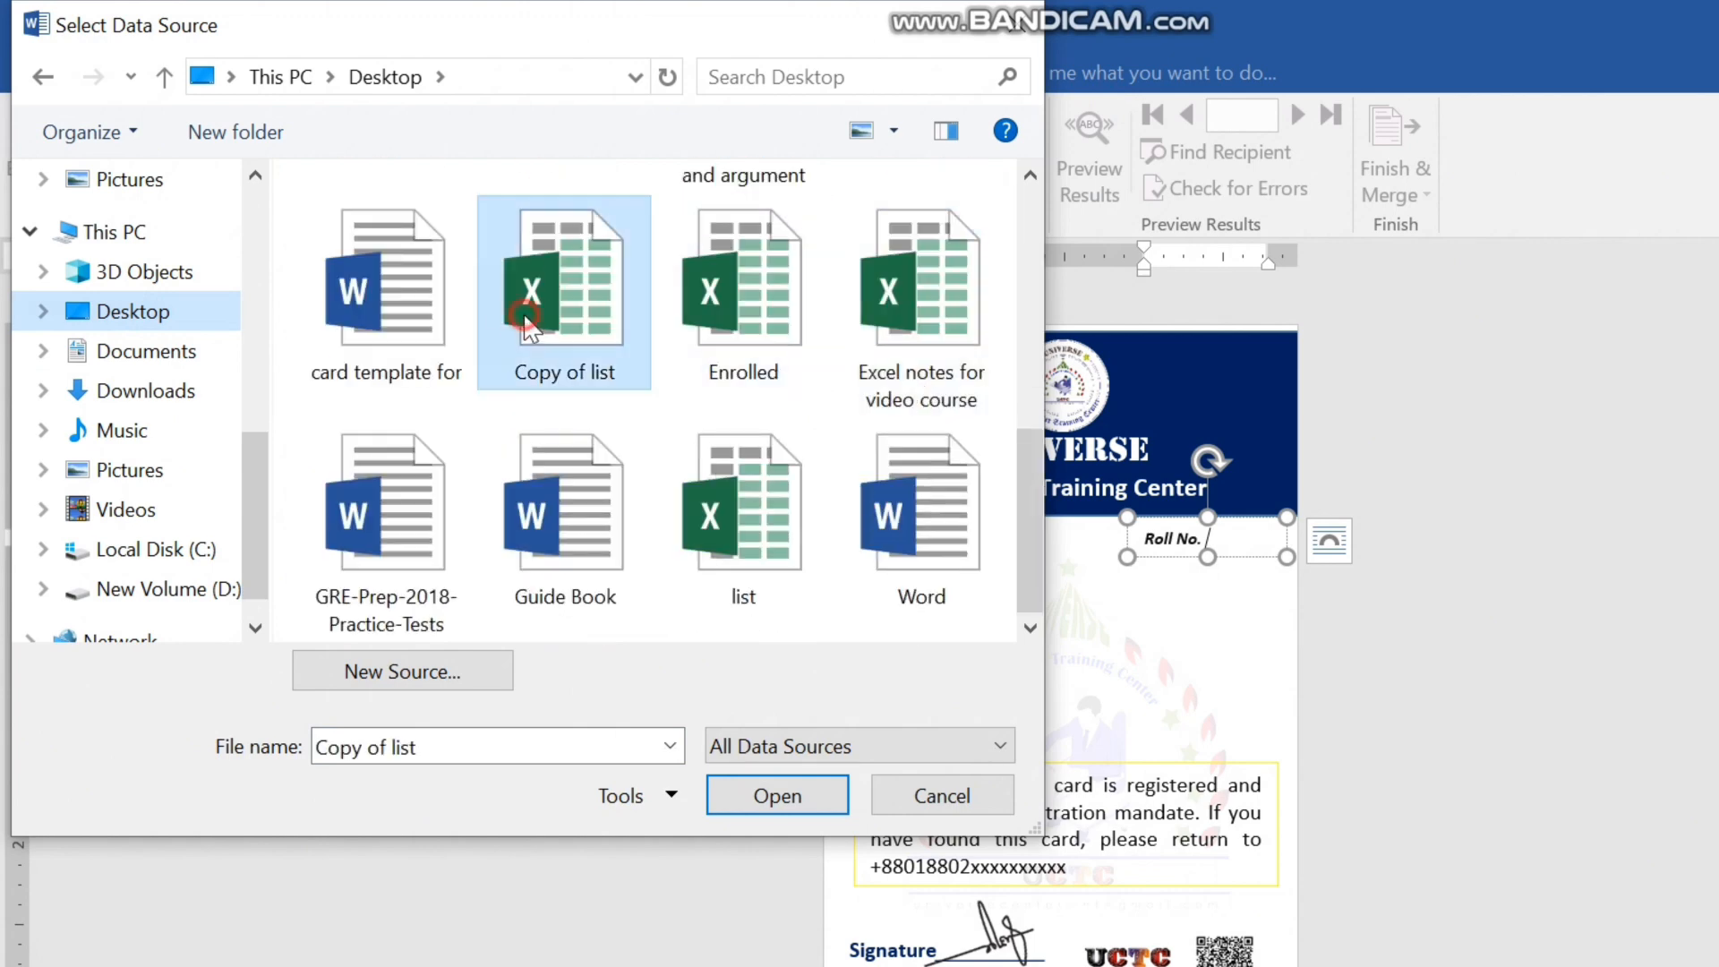
pyautogui.click(757, 799)
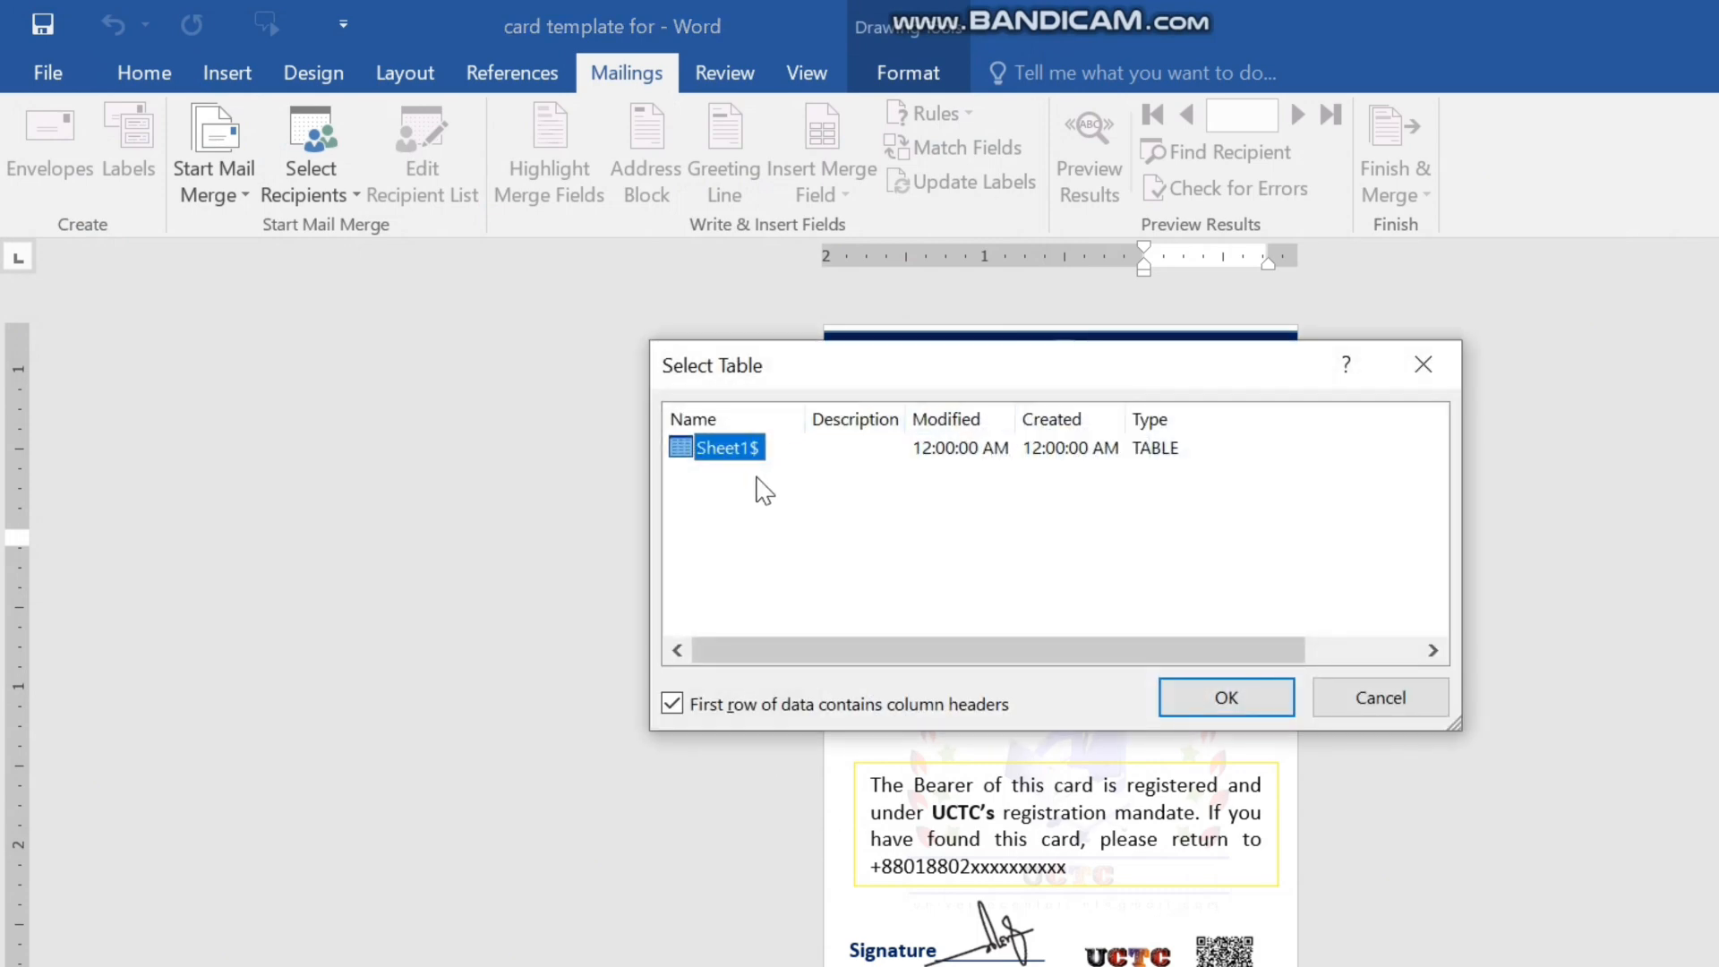
pyautogui.click(1228, 703)
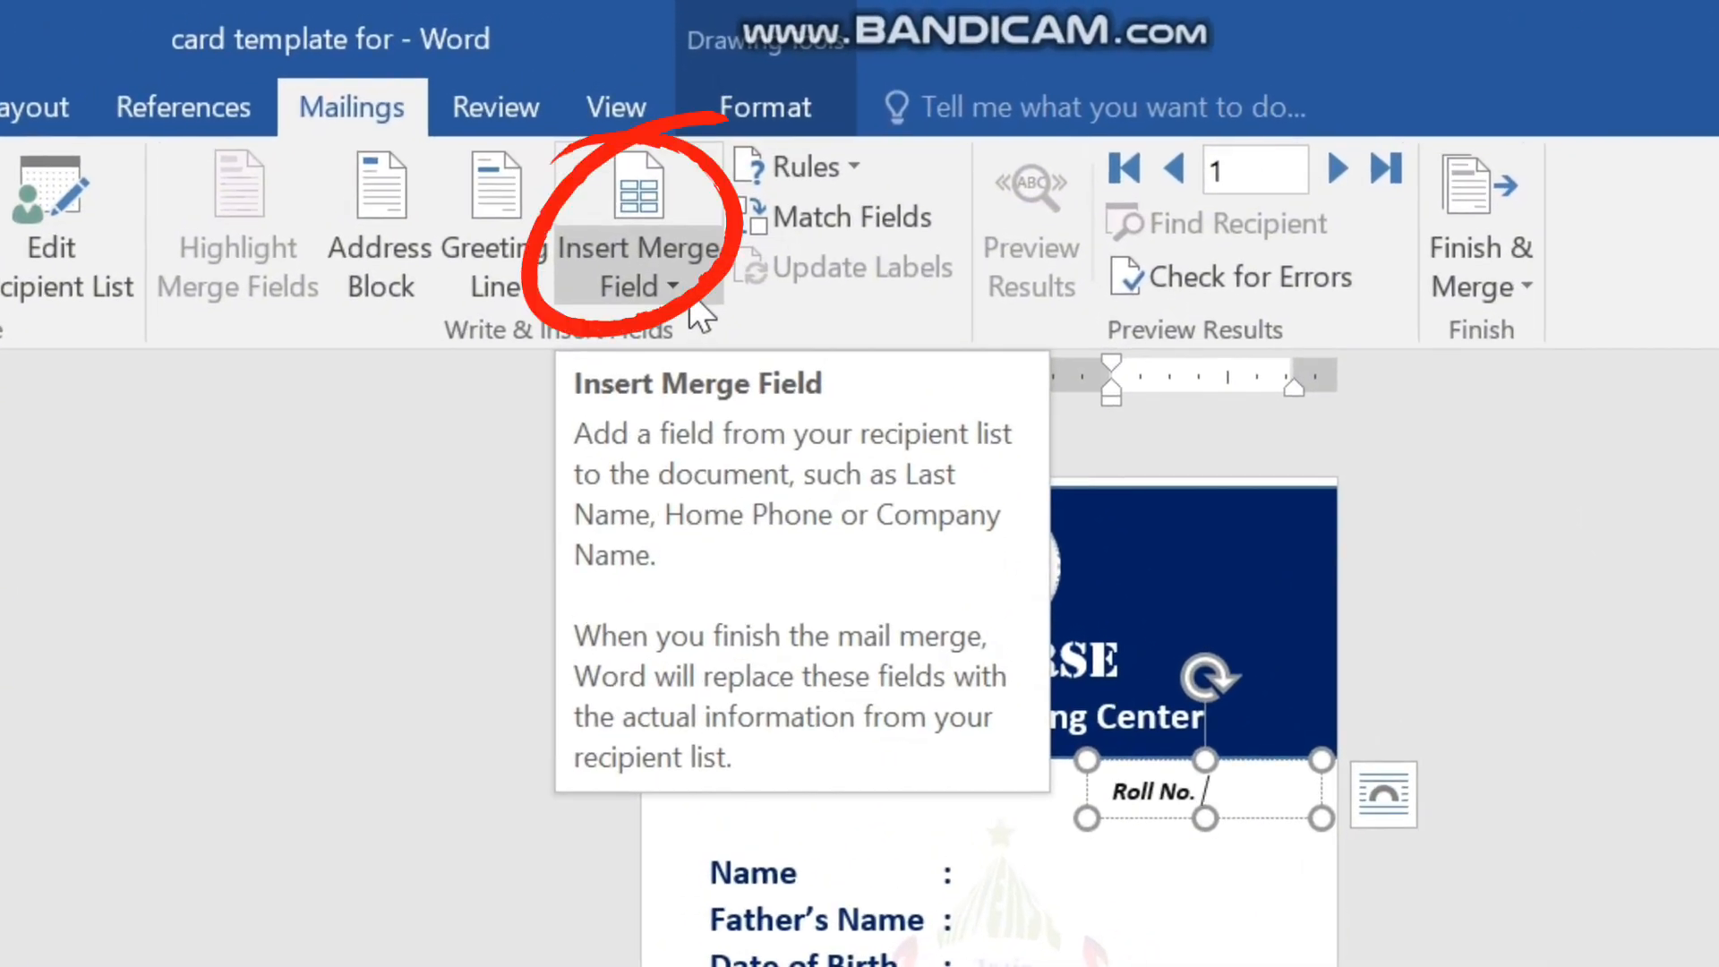
# Insert the Roll_No_ merge field after the Roll No. label and enlarge its text box so both fit on one line.
pyautogui.click(692, 302)
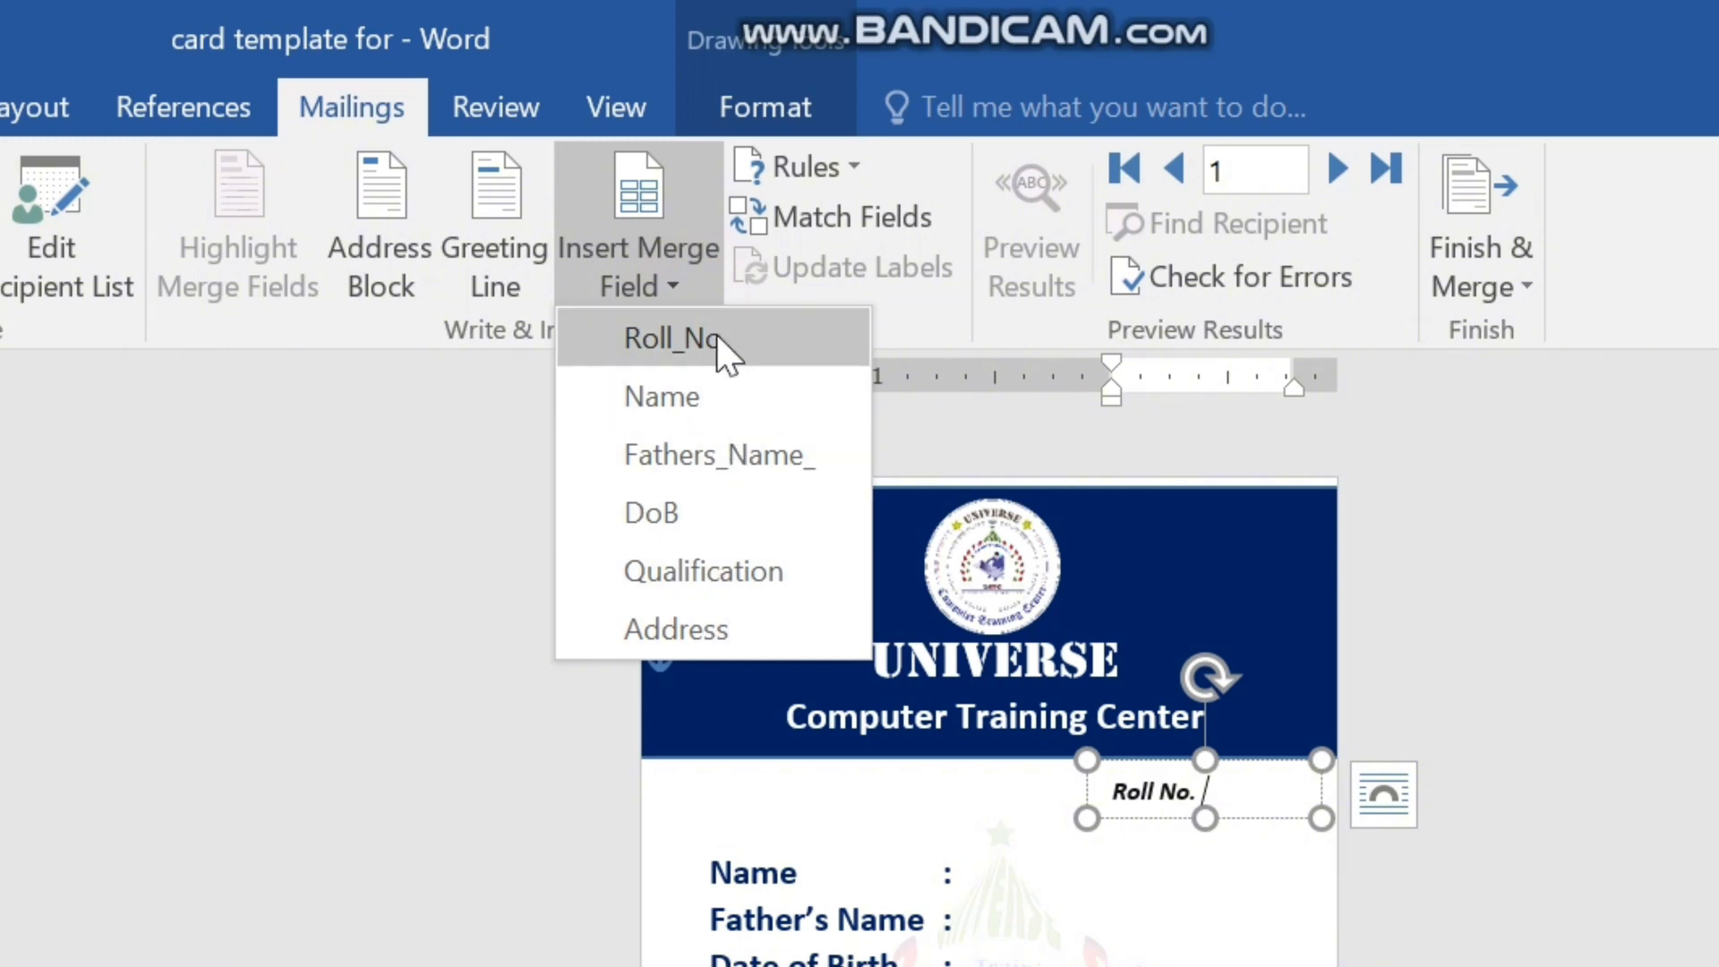
pyautogui.click(684, 269)
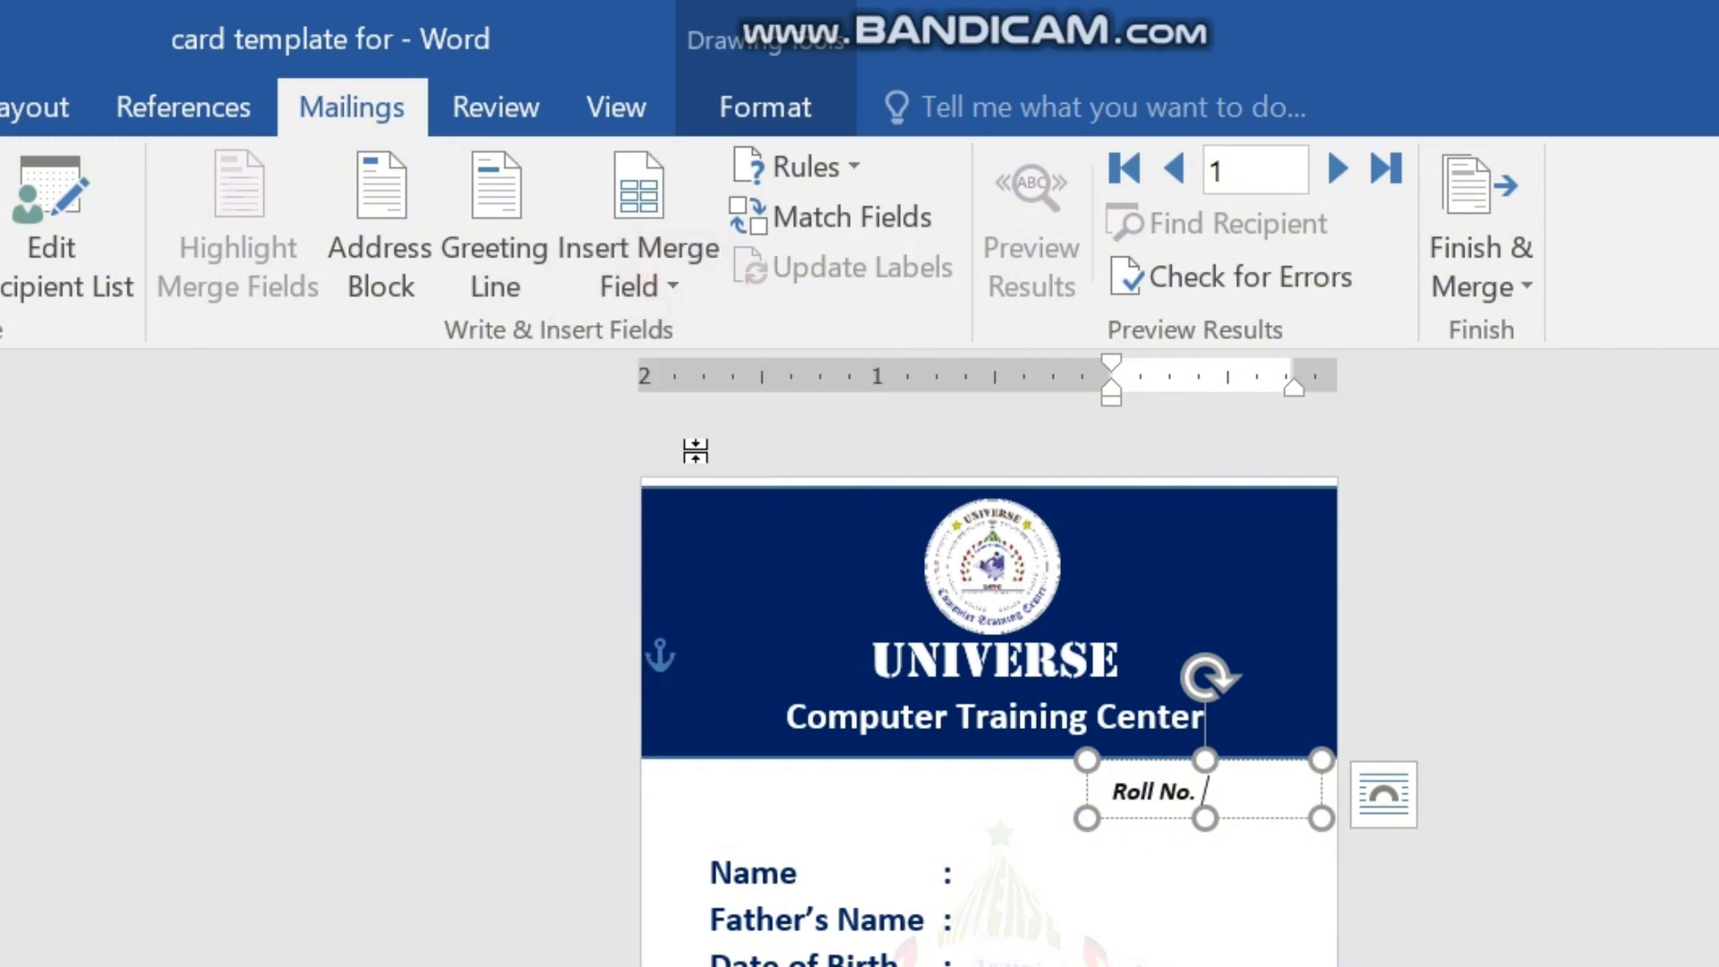
pyautogui.click(689, 283)
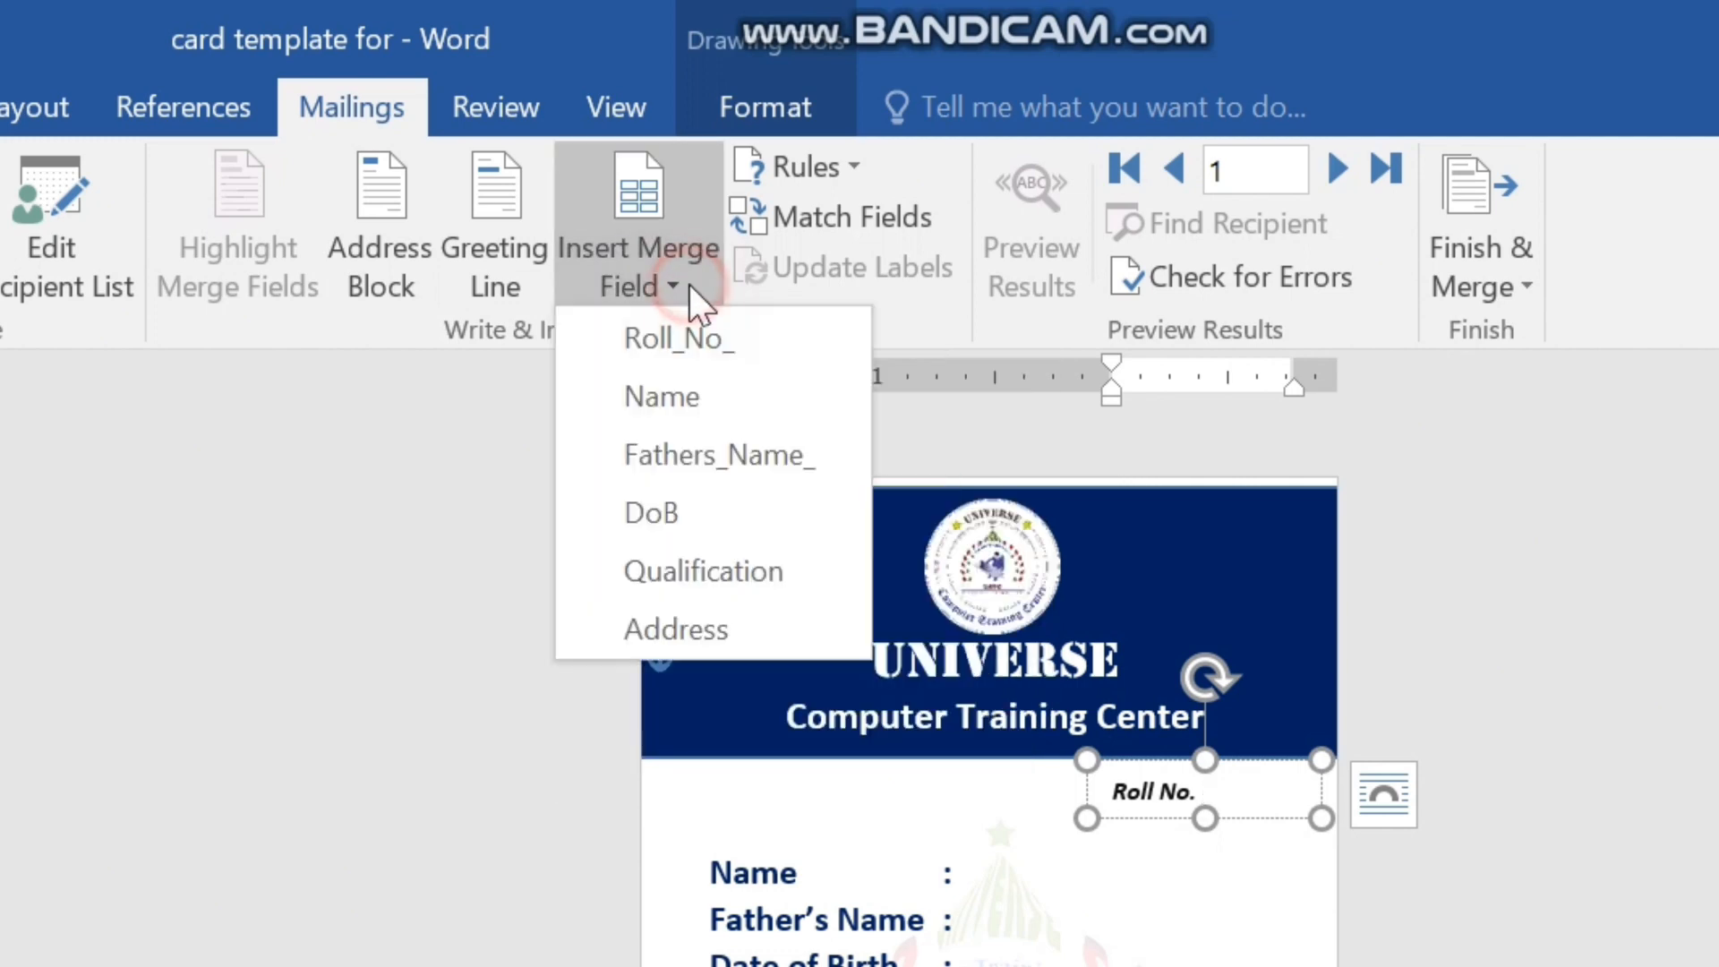
pyautogui.click(1211, 785)
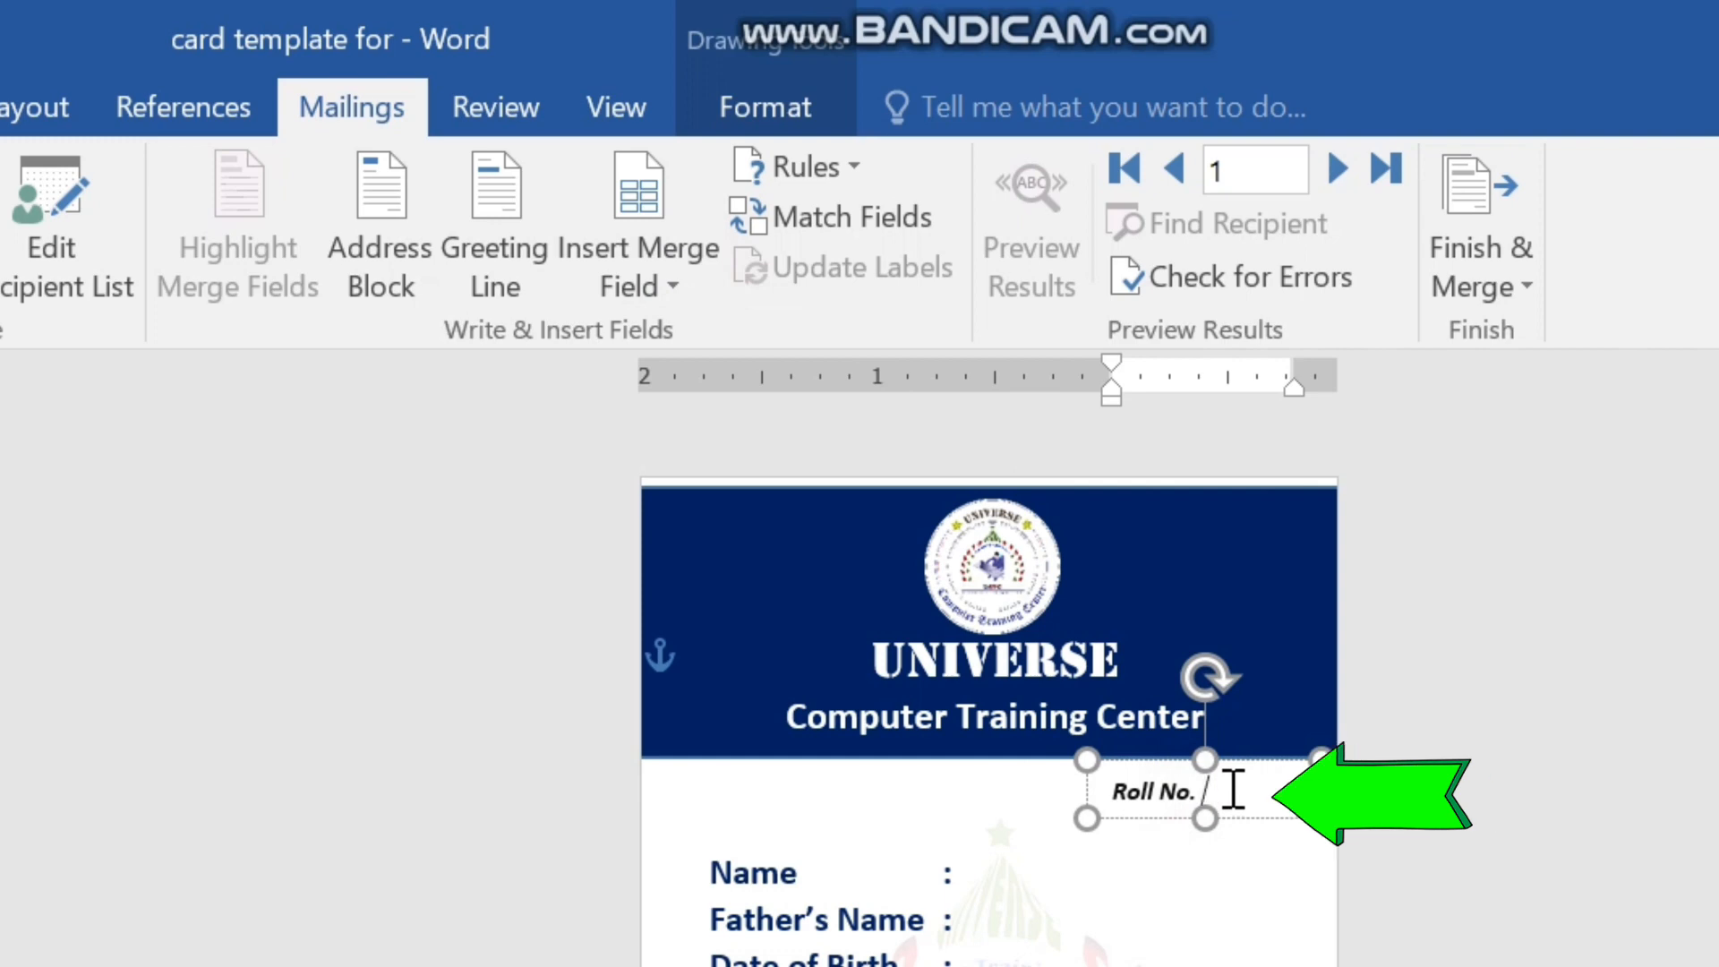
pyautogui.click(685, 273)
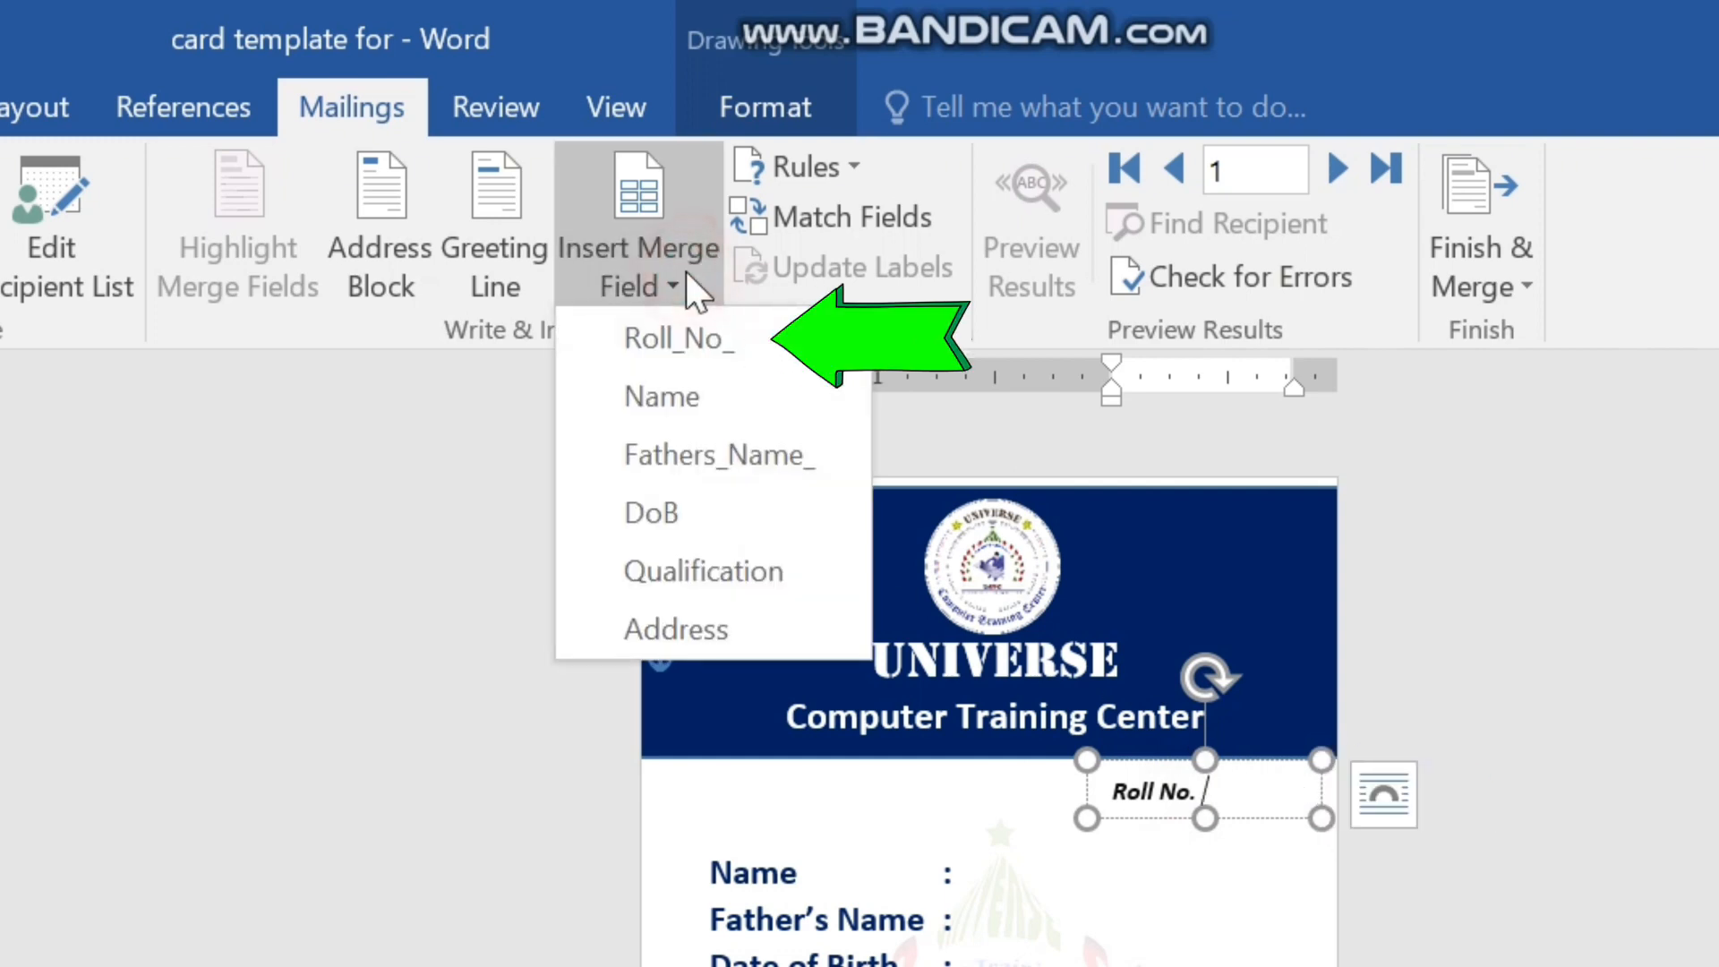
pyautogui.click(687, 338)
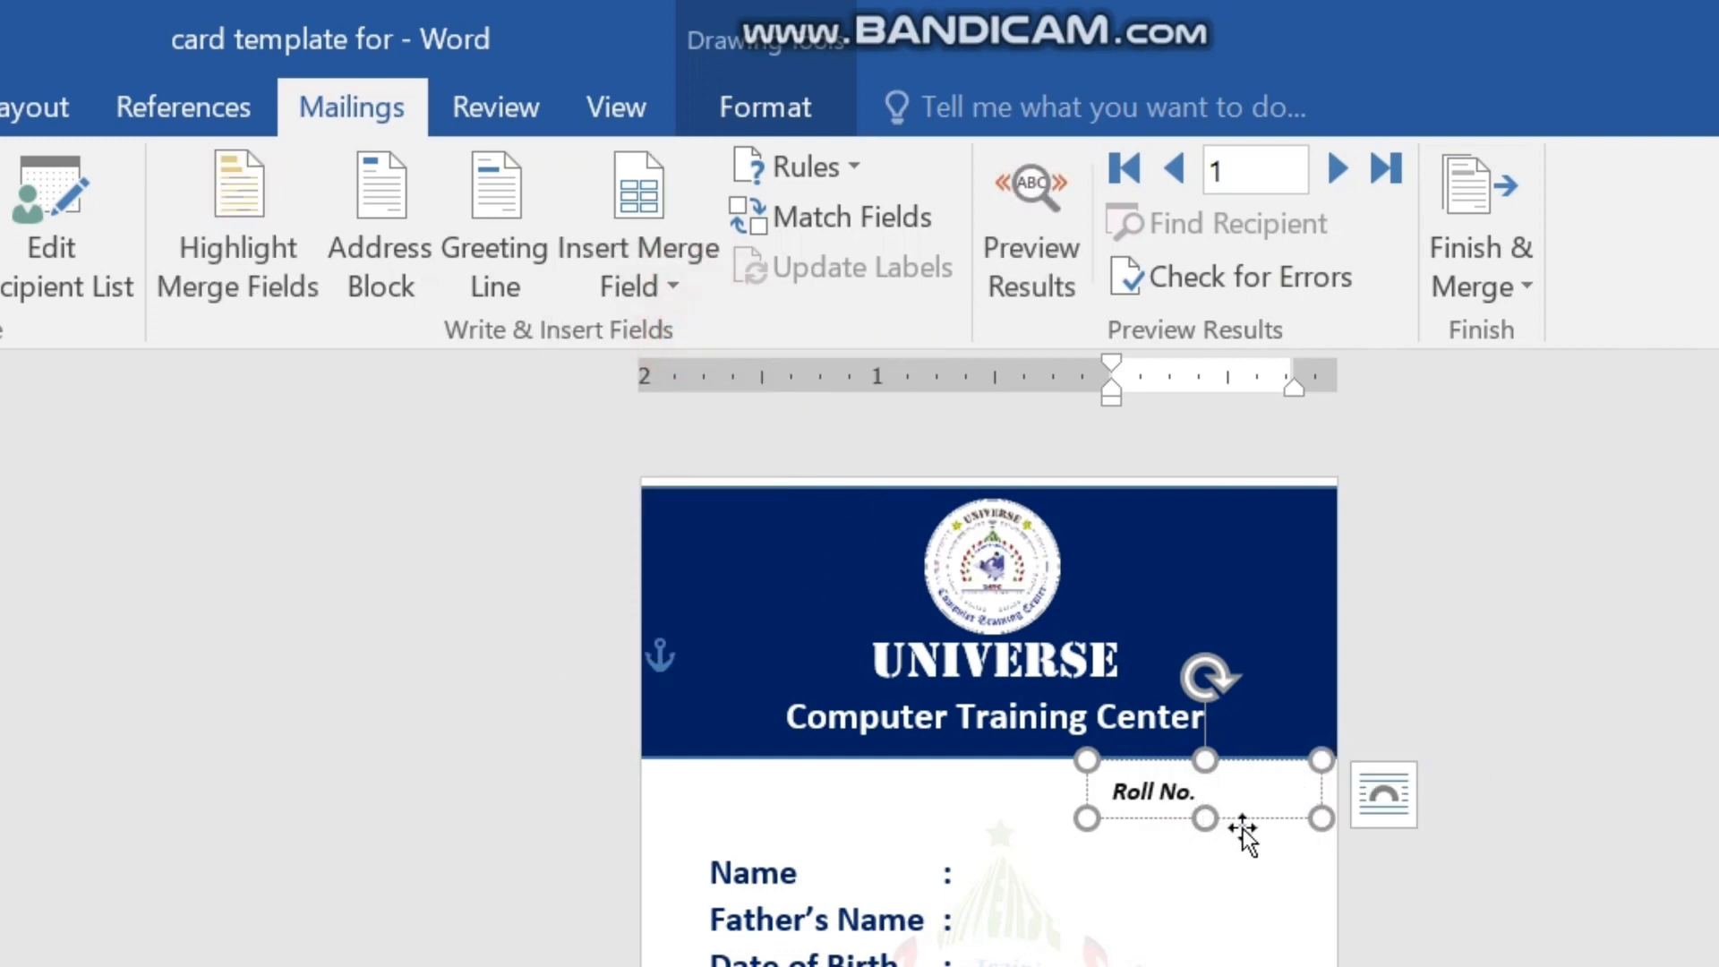
pyautogui.moveTo(1199, 818); pyautogui.dragTo(1205, 857)
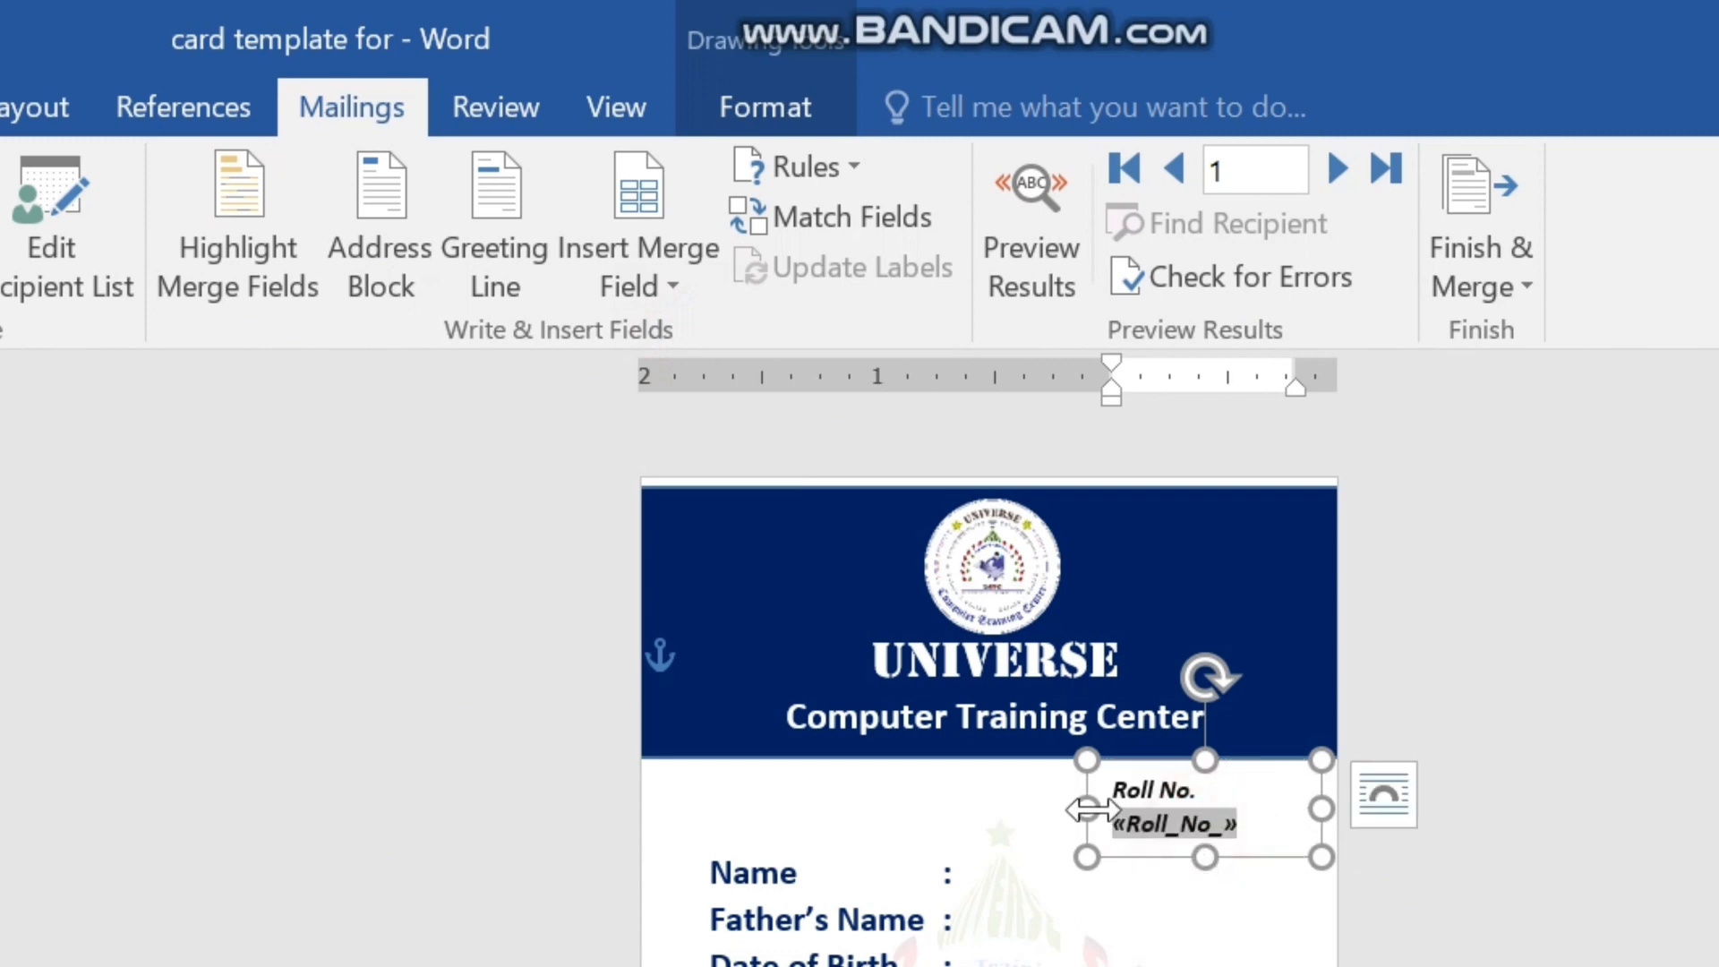
pyautogui.moveTo(1086, 809); pyautogui.dragTo(1036, 814)
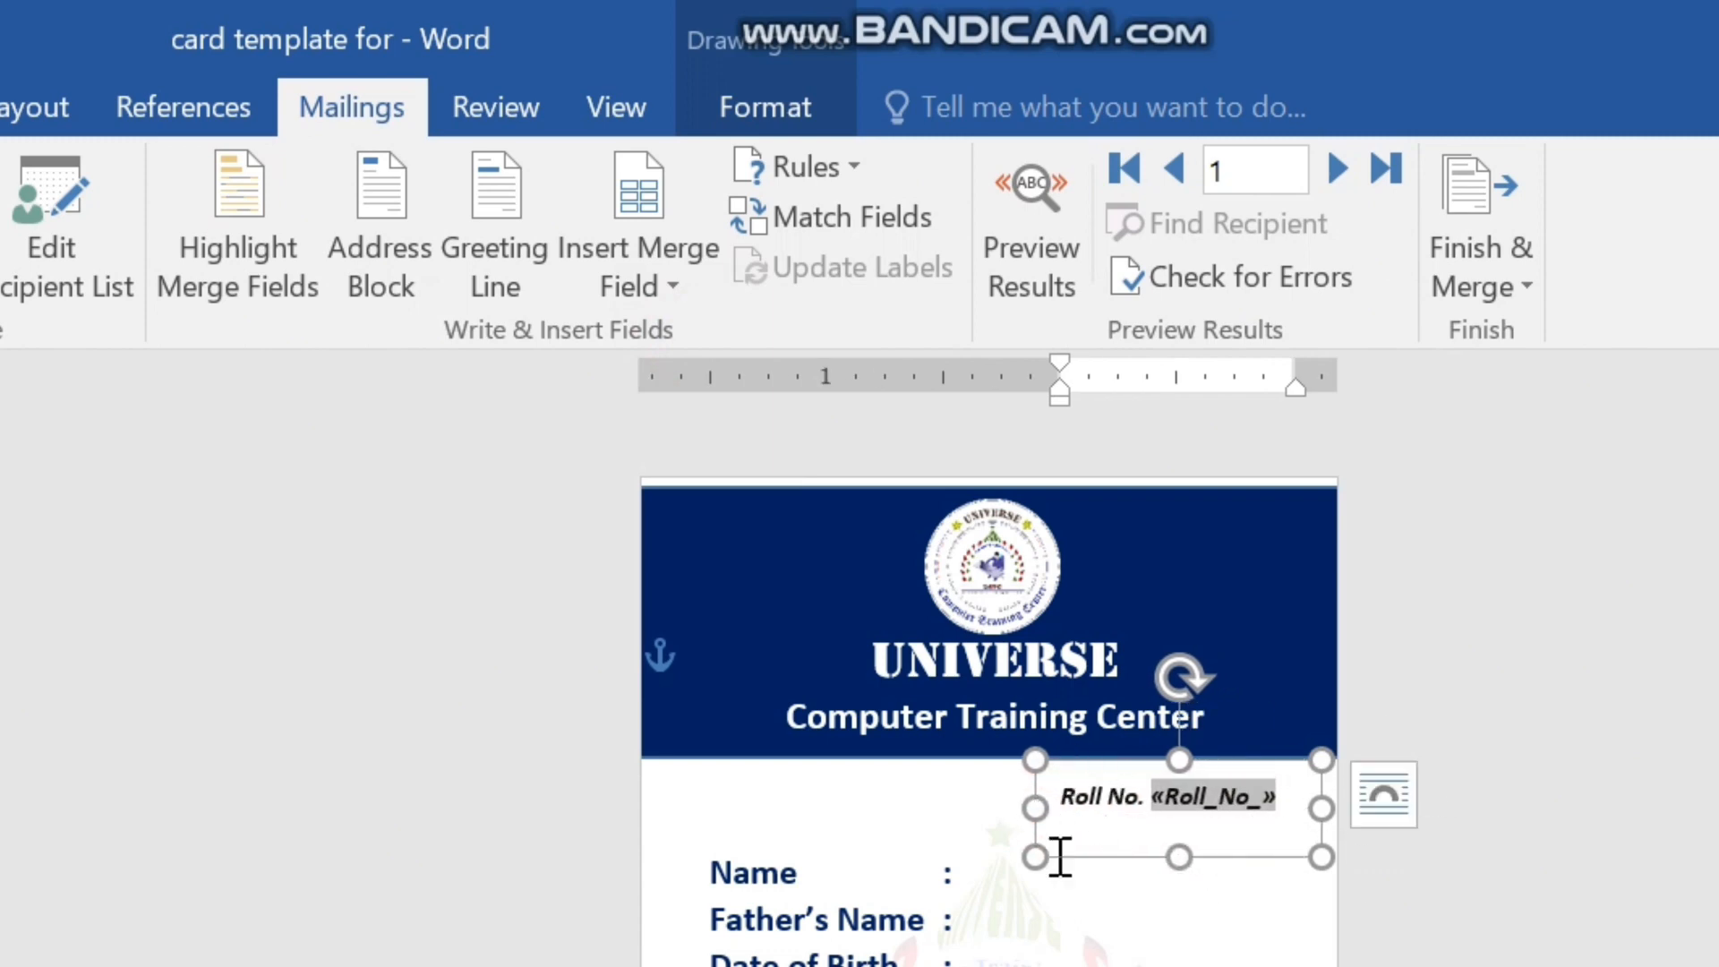
# Insert the Name and Fathers_Name_ merge fields after the colons of the Name and Father's Name lines.
pyautogui.click(959, 876)
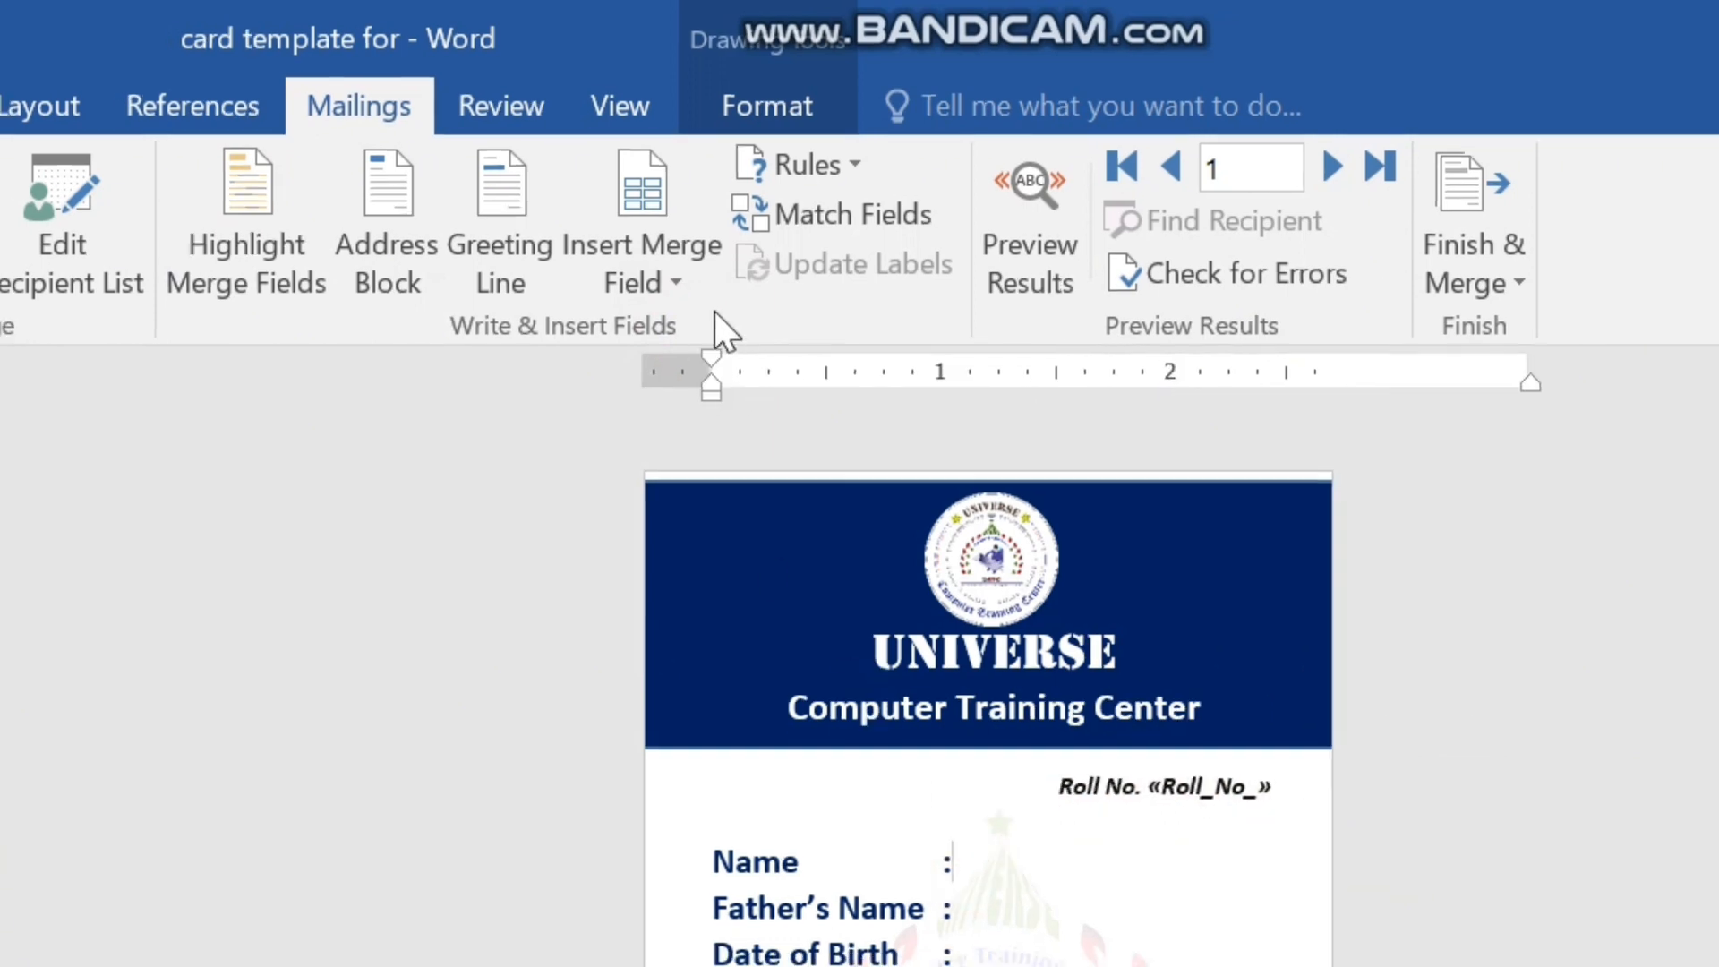
pyautogui.click(644, 280)
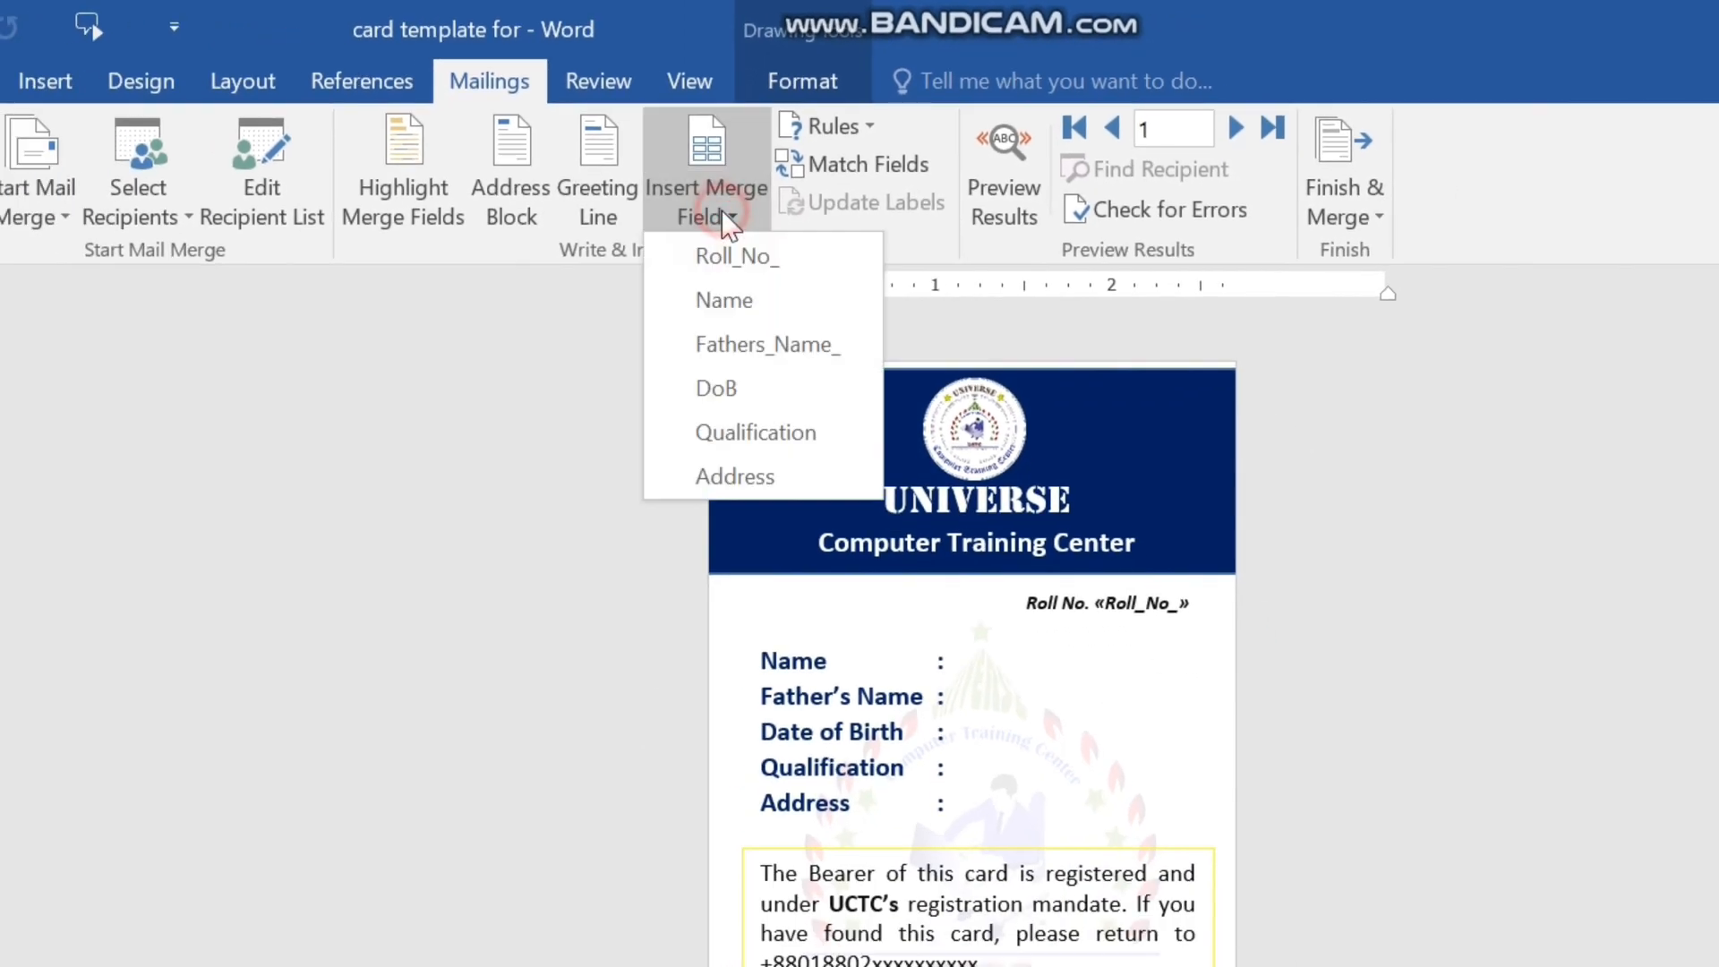
pyautogui.click(743, 304)
pyautogui.click(979, 698)
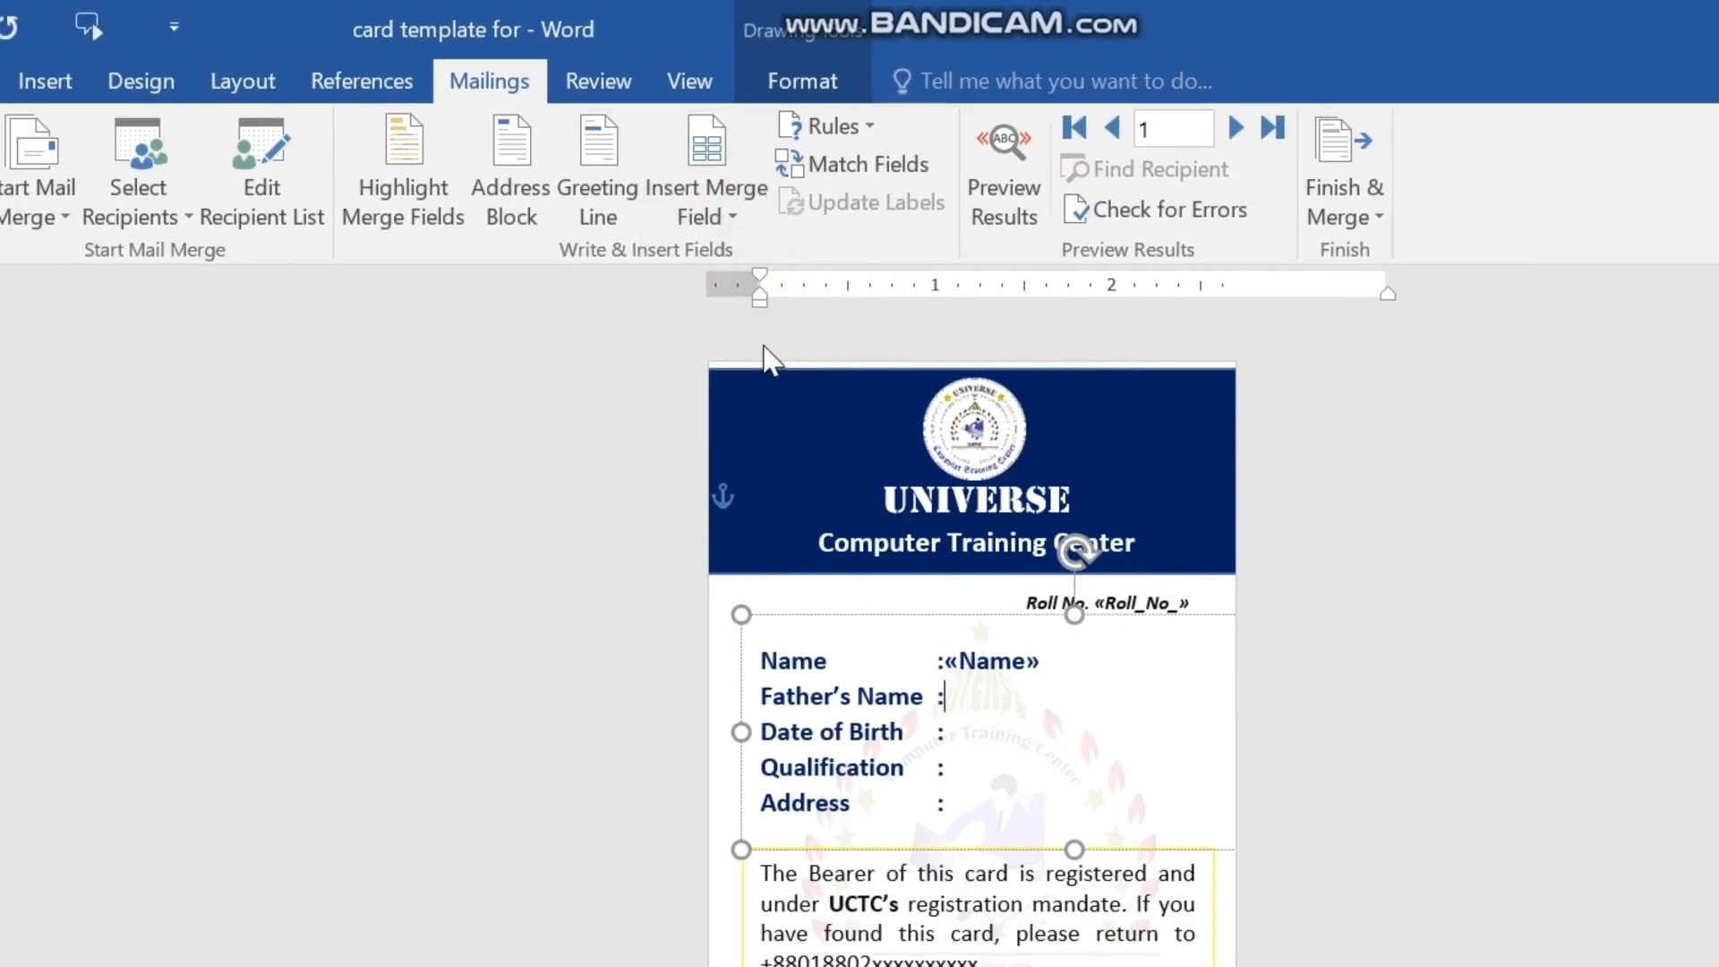
pyautogui.click(742, 215)
pyautogui.click(746, 341)
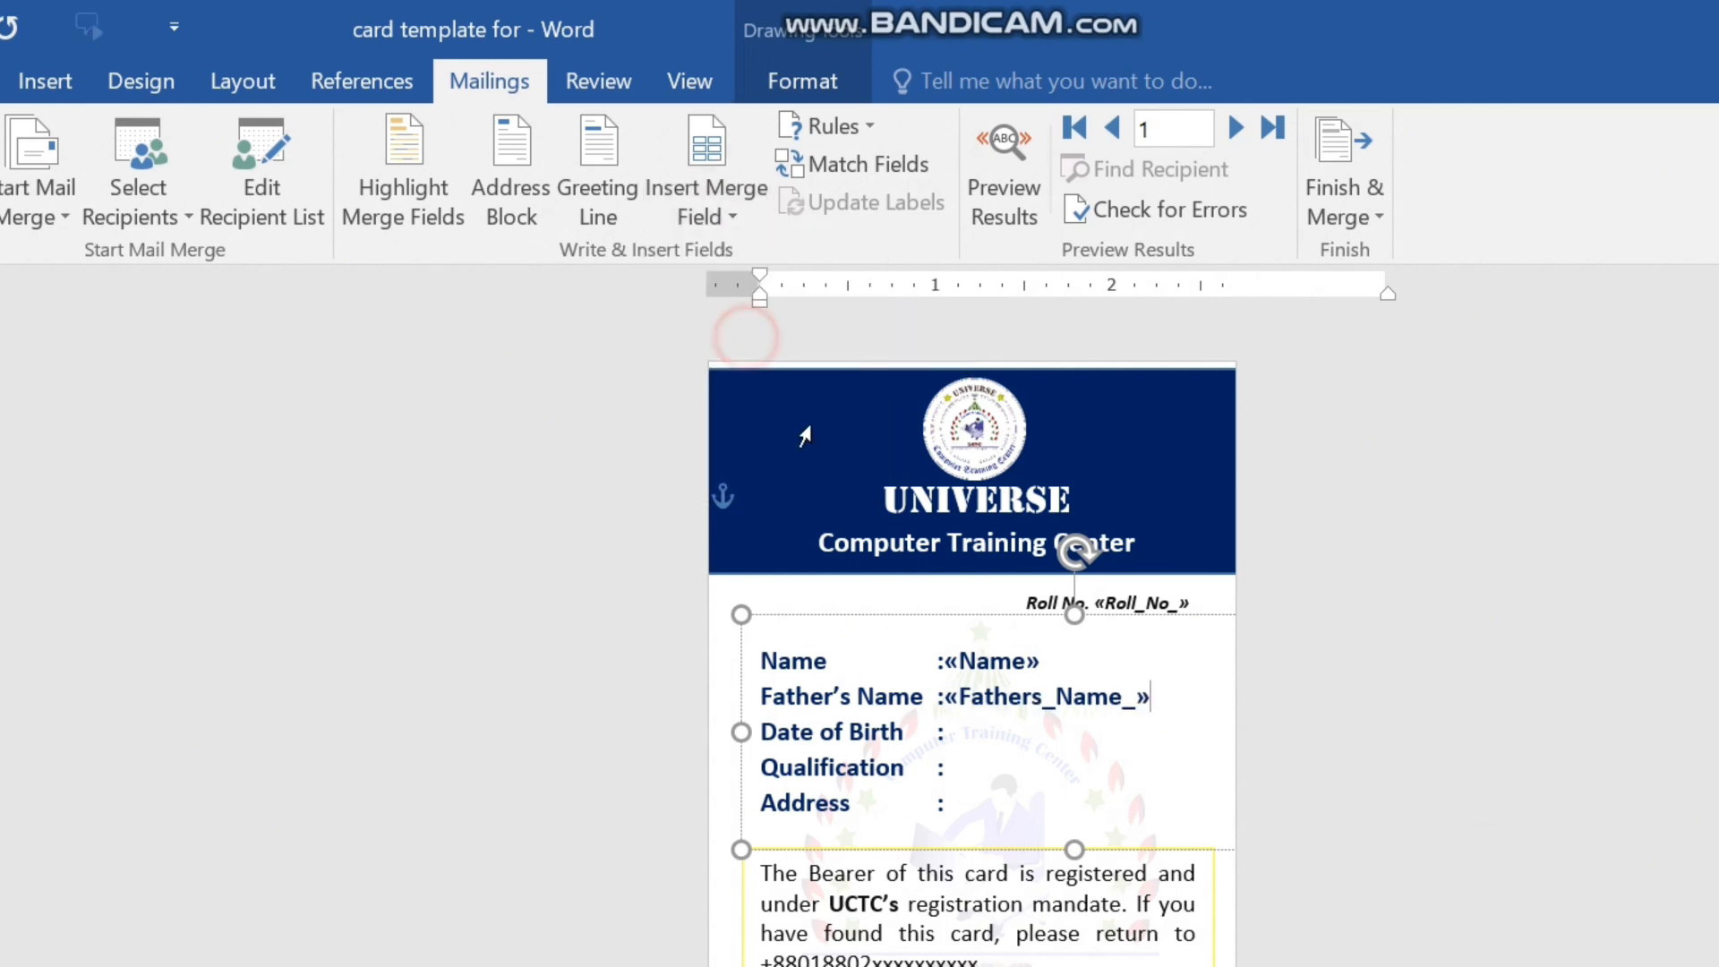
# Insert the DoB merge field on the Date of Birth line and the Qualification merge field on the Qualification line.
pyautogui.click(969, 745)
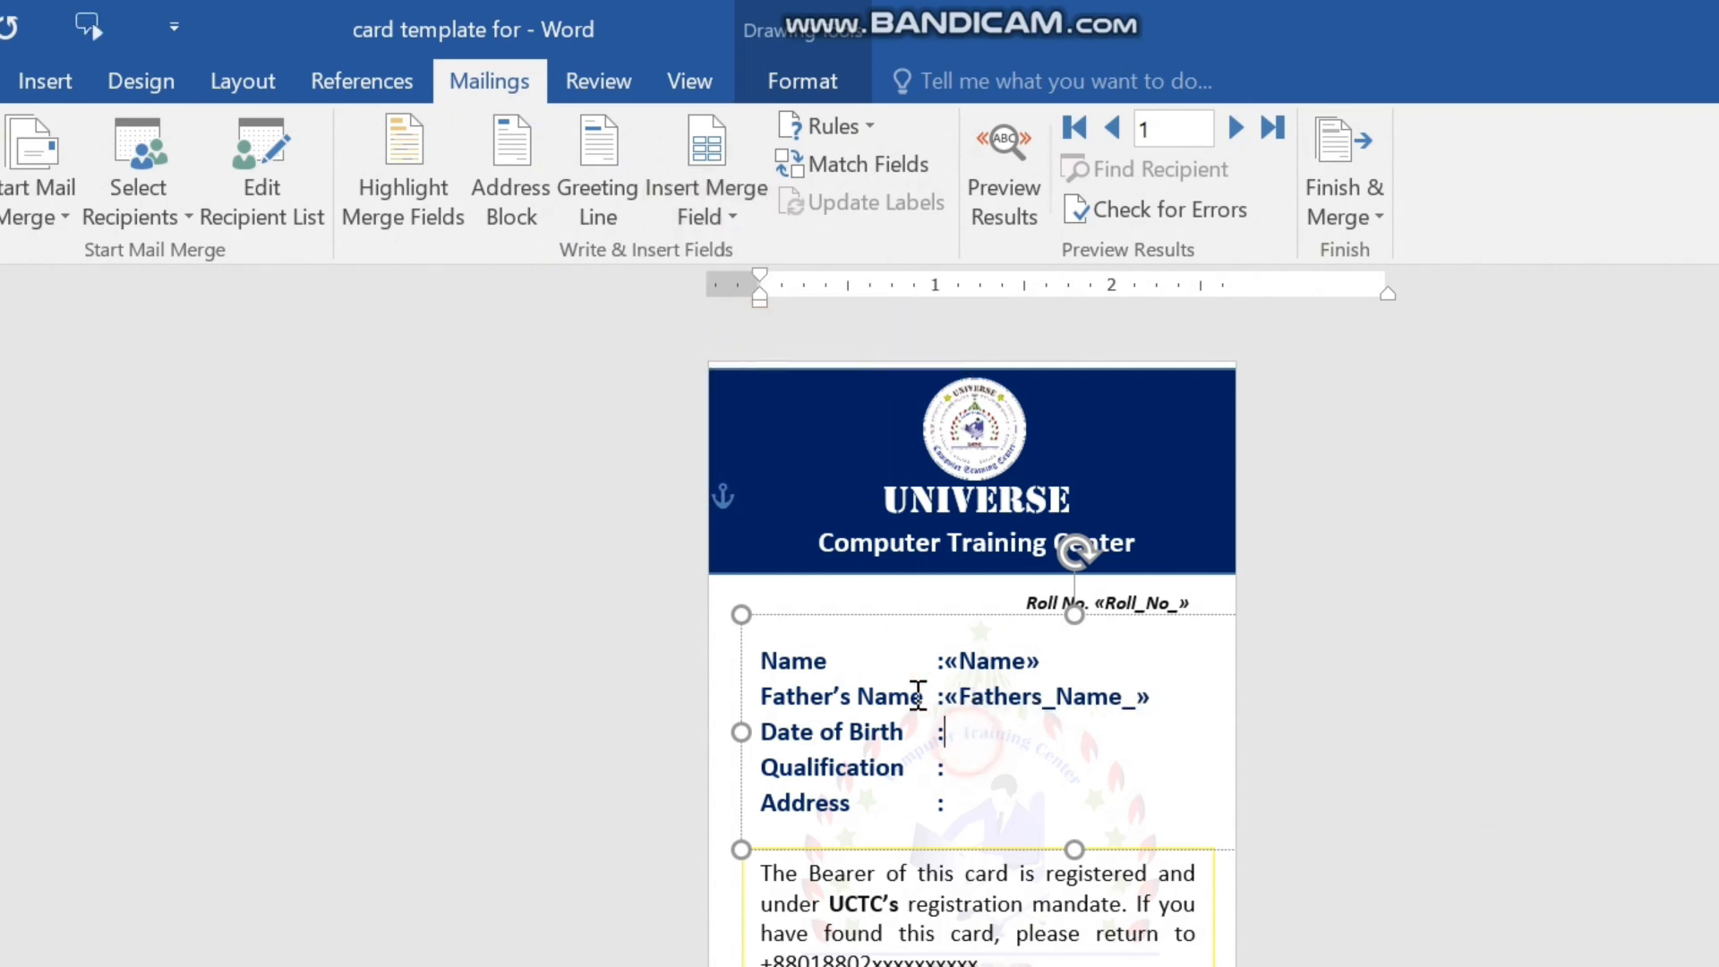
pyautogui.click(717, 215)
pyautogui.click(772, 392)
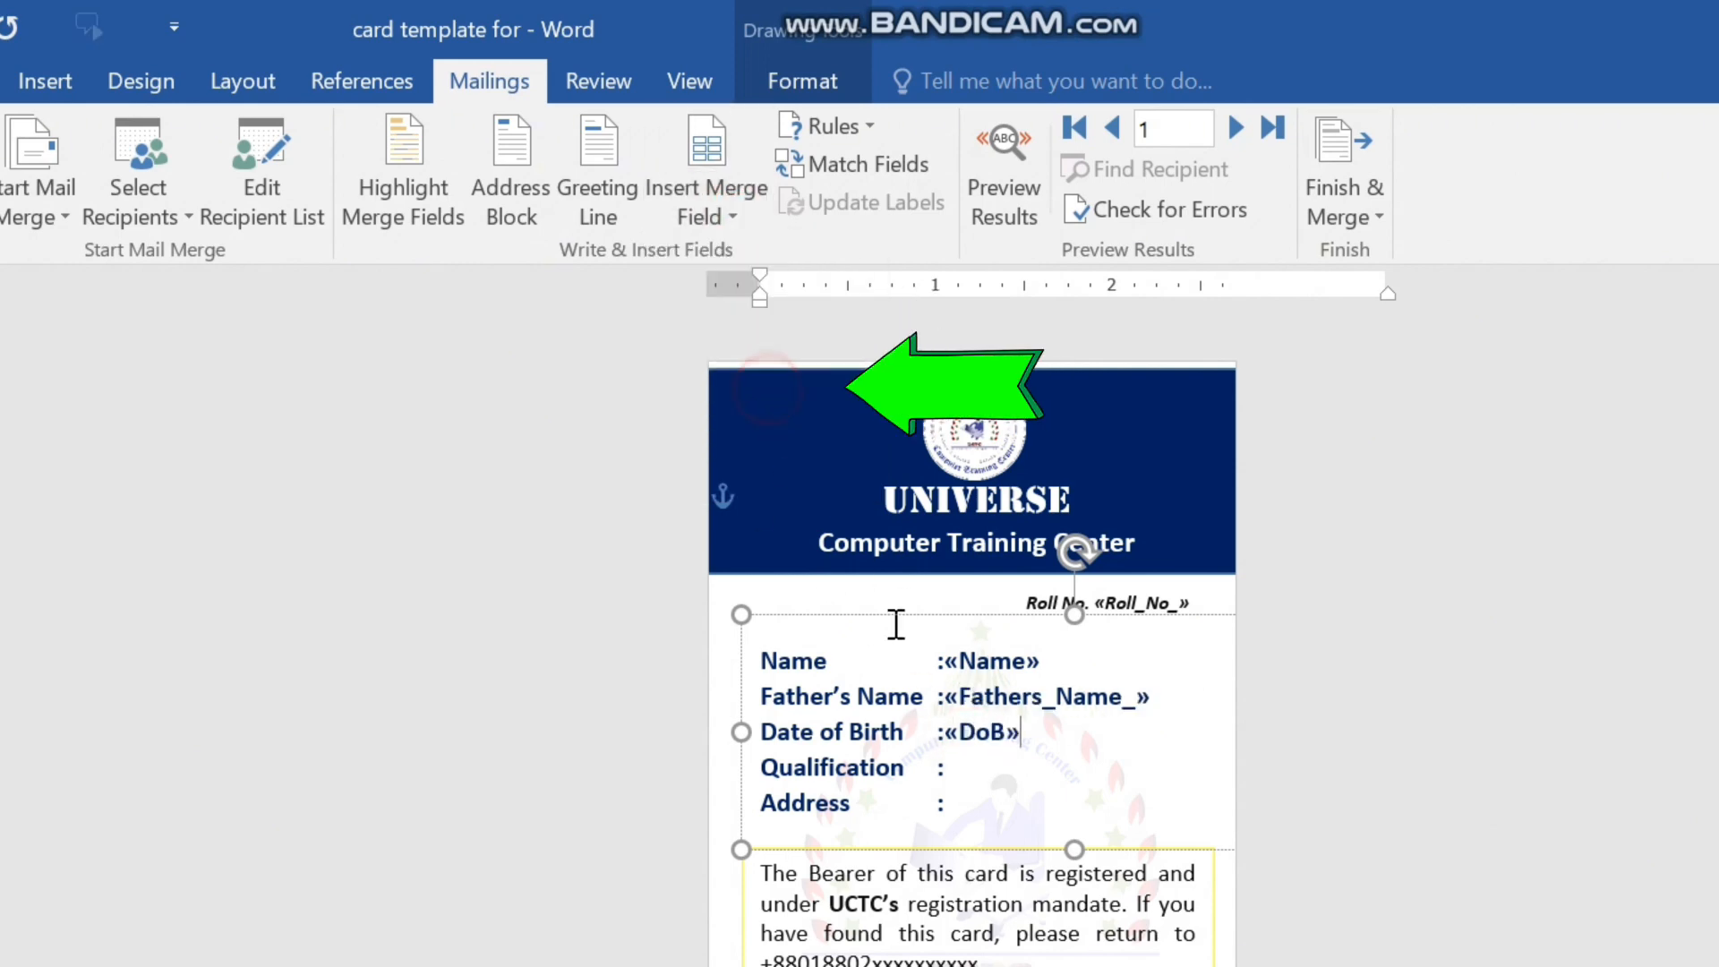
pyautogui.click(963, 766)
pyautogui.click(713, 217)
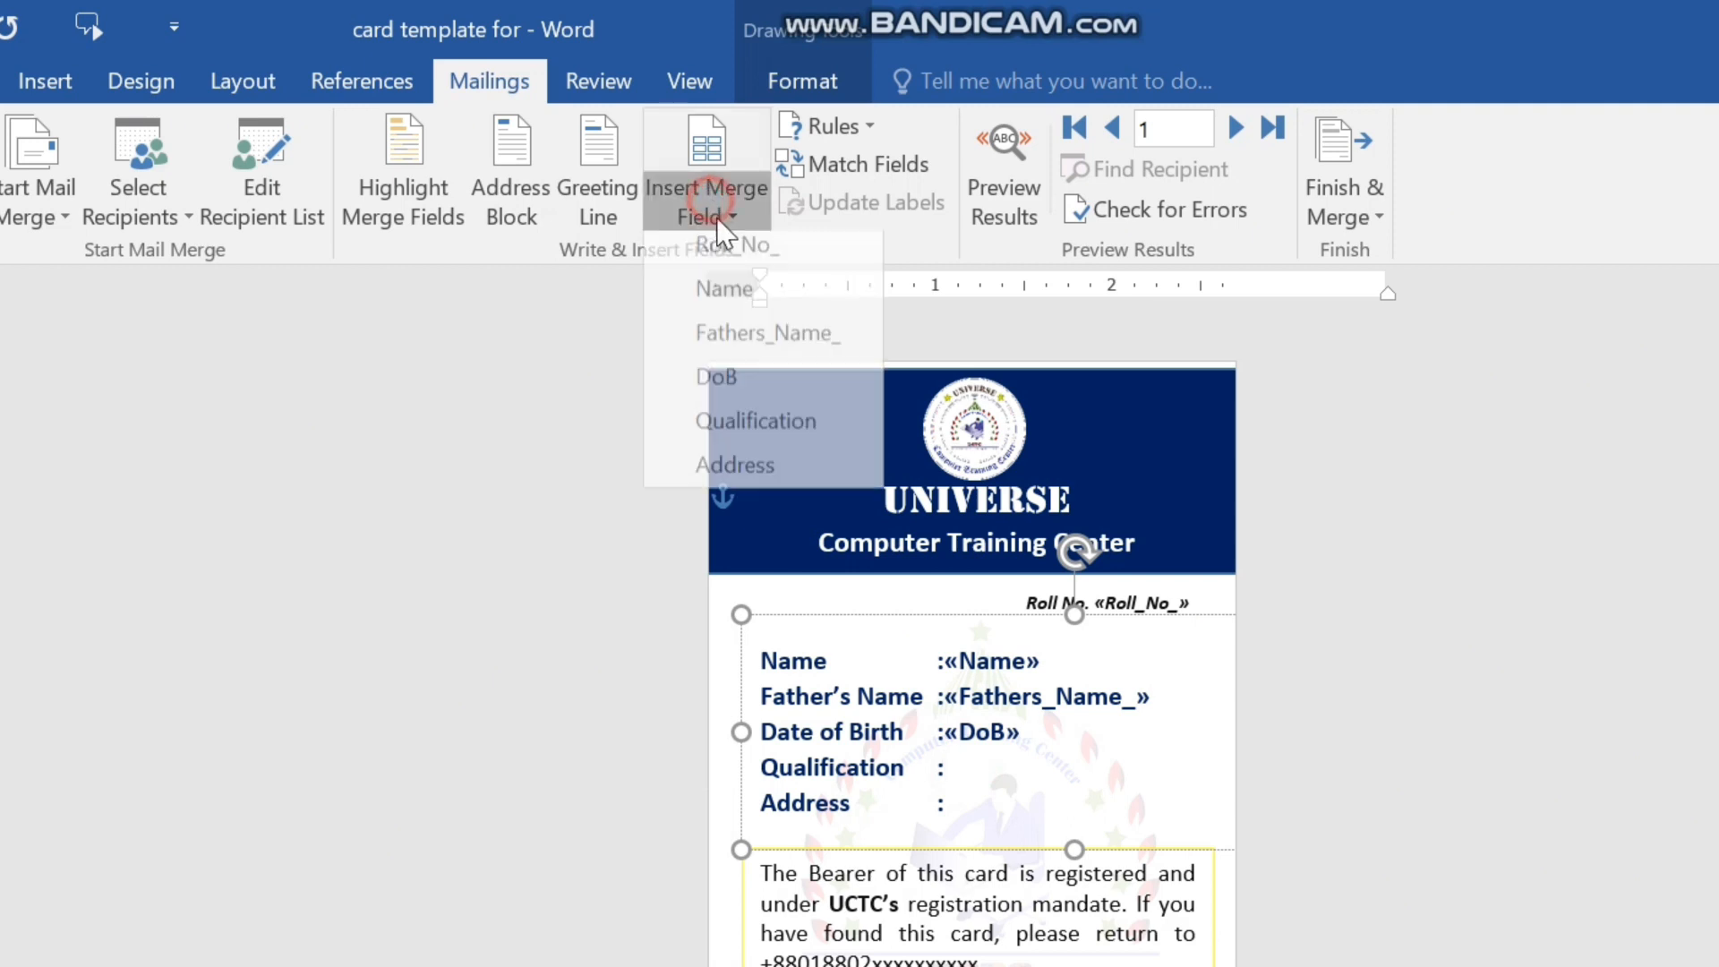
pyautogui.click(765, 428)
# Insert the Address merge field after the colon of the card's Address line.
pyautogui.click(991, 813)
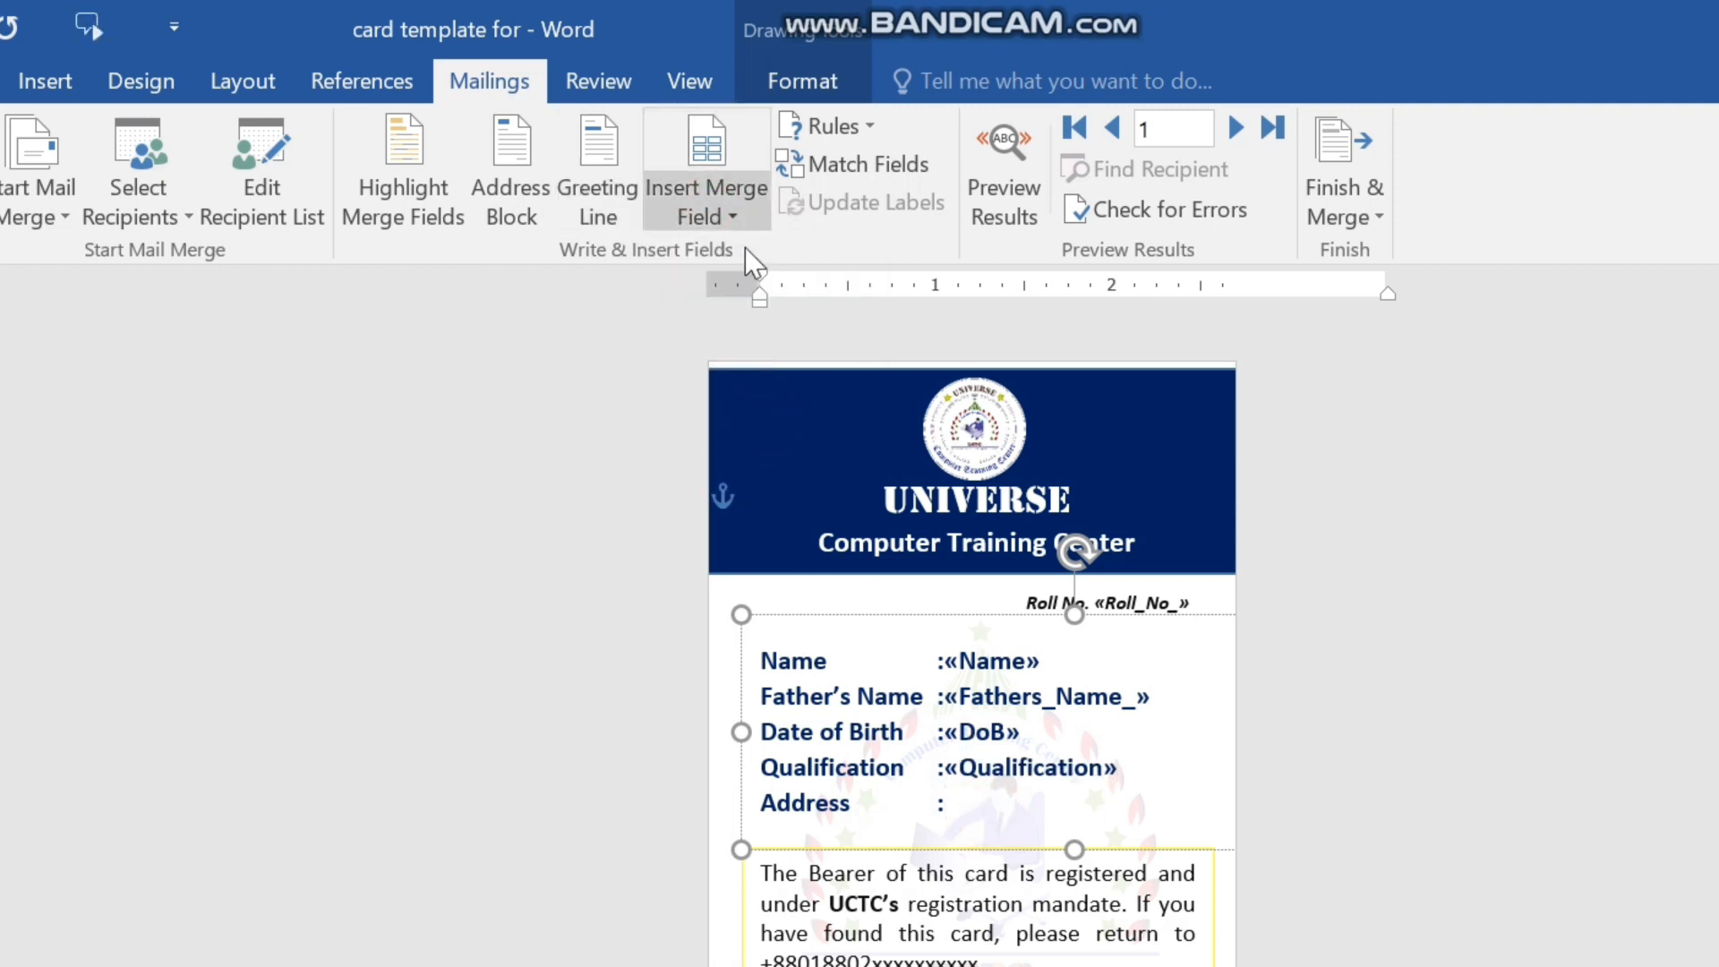
pyautogui.click(716, 215)
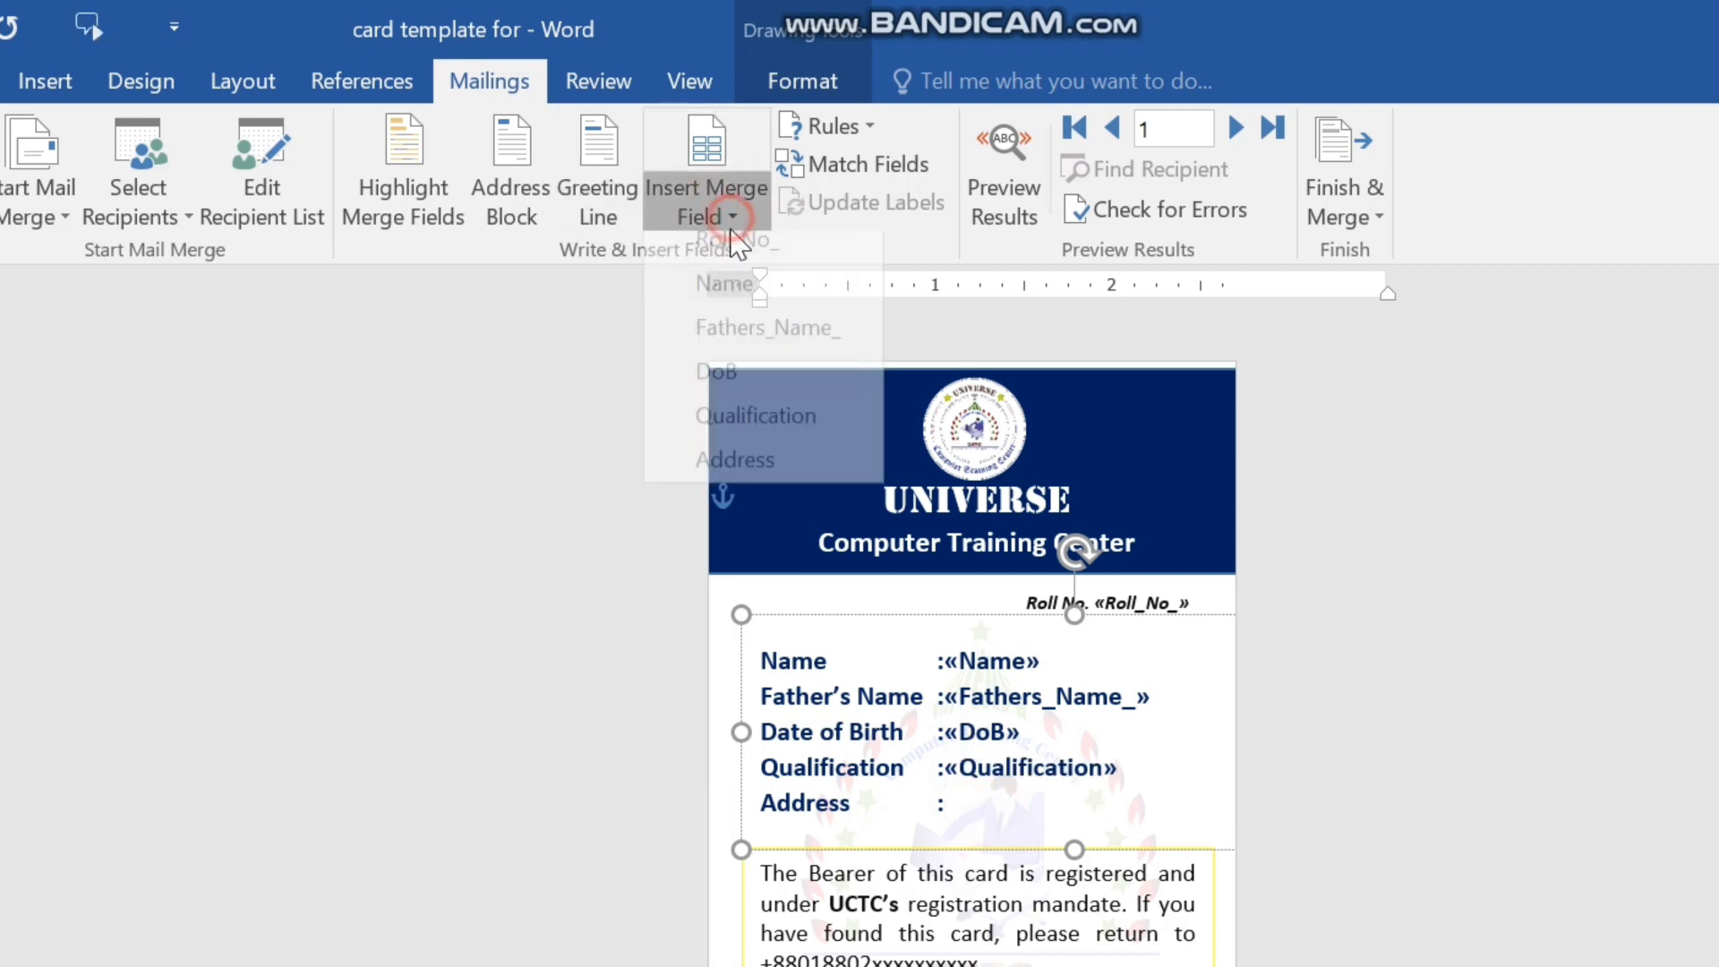
pyautogui.click(757, 475)
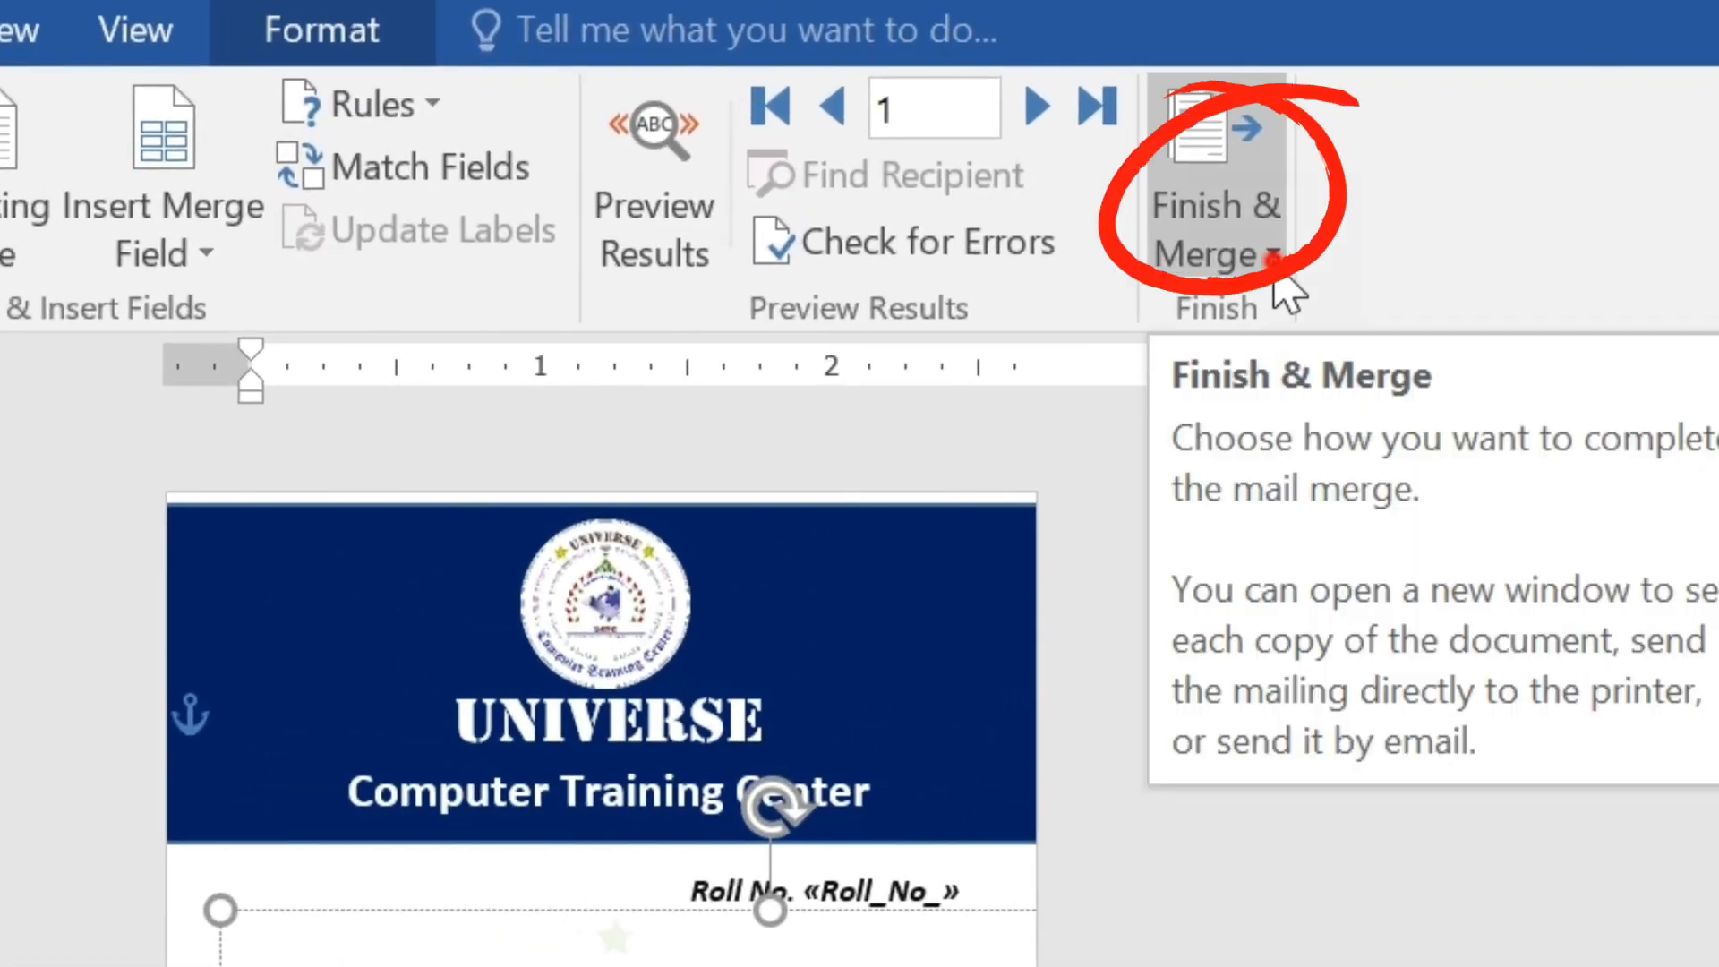
# Finish the merge by generating individual documents for all records in a new document.
pyautogui.click(1272, 256)
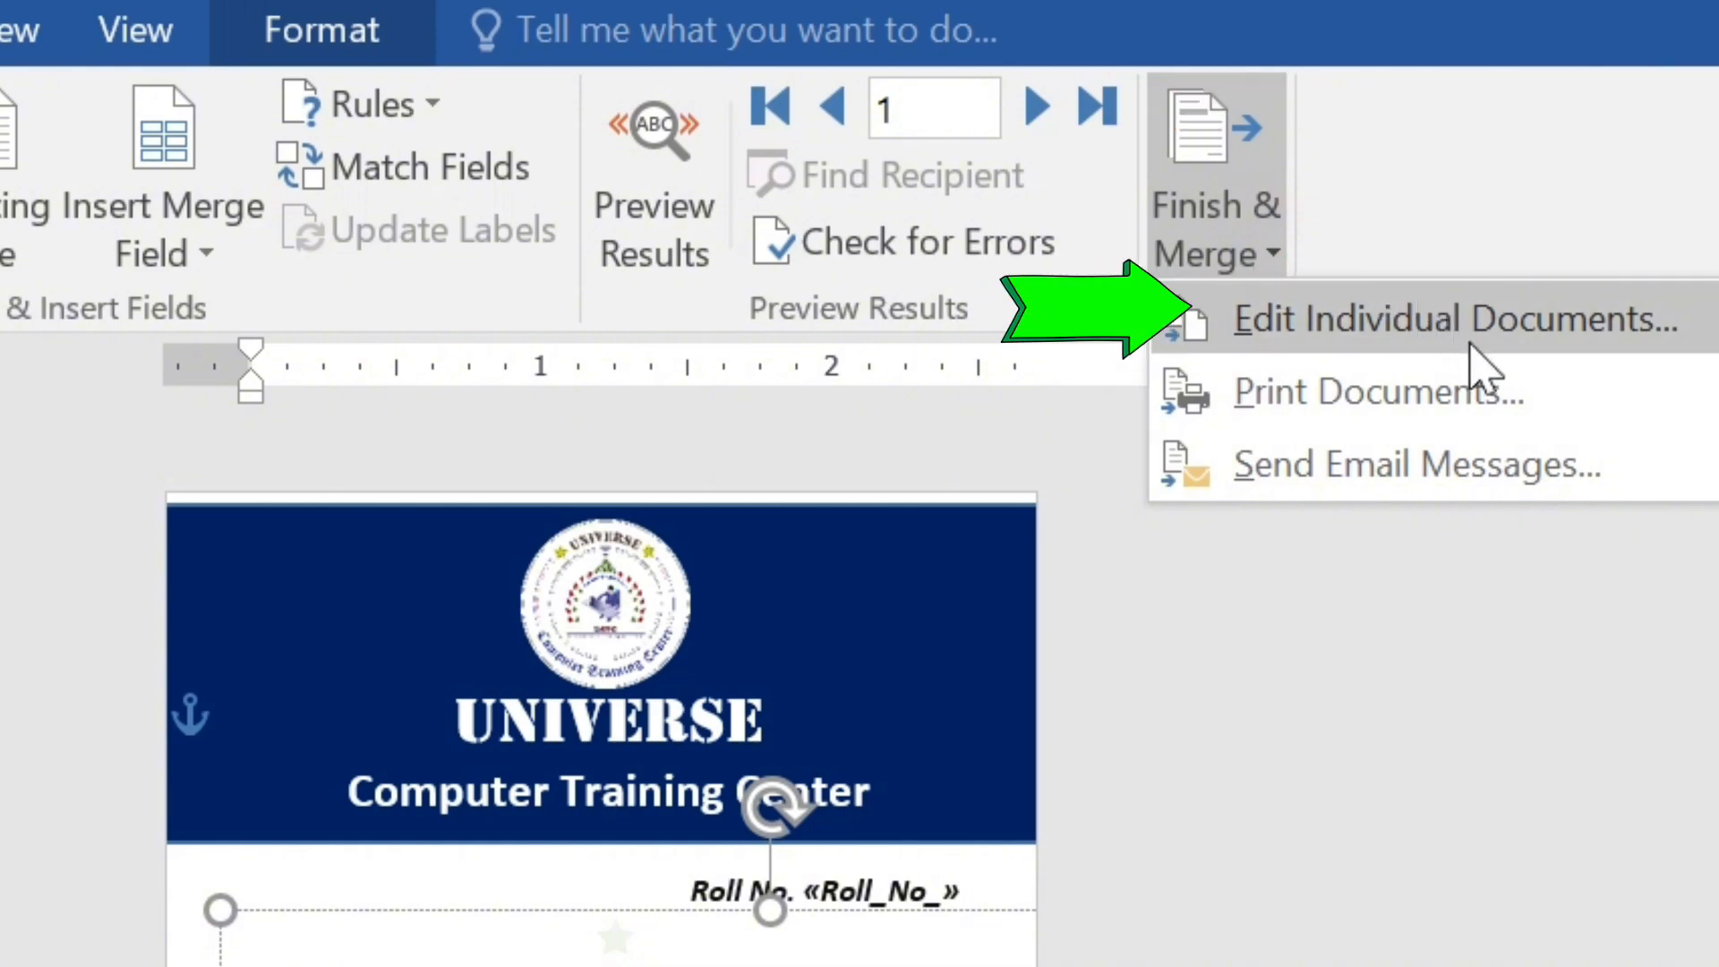
pyautogui.click(1573, 367)
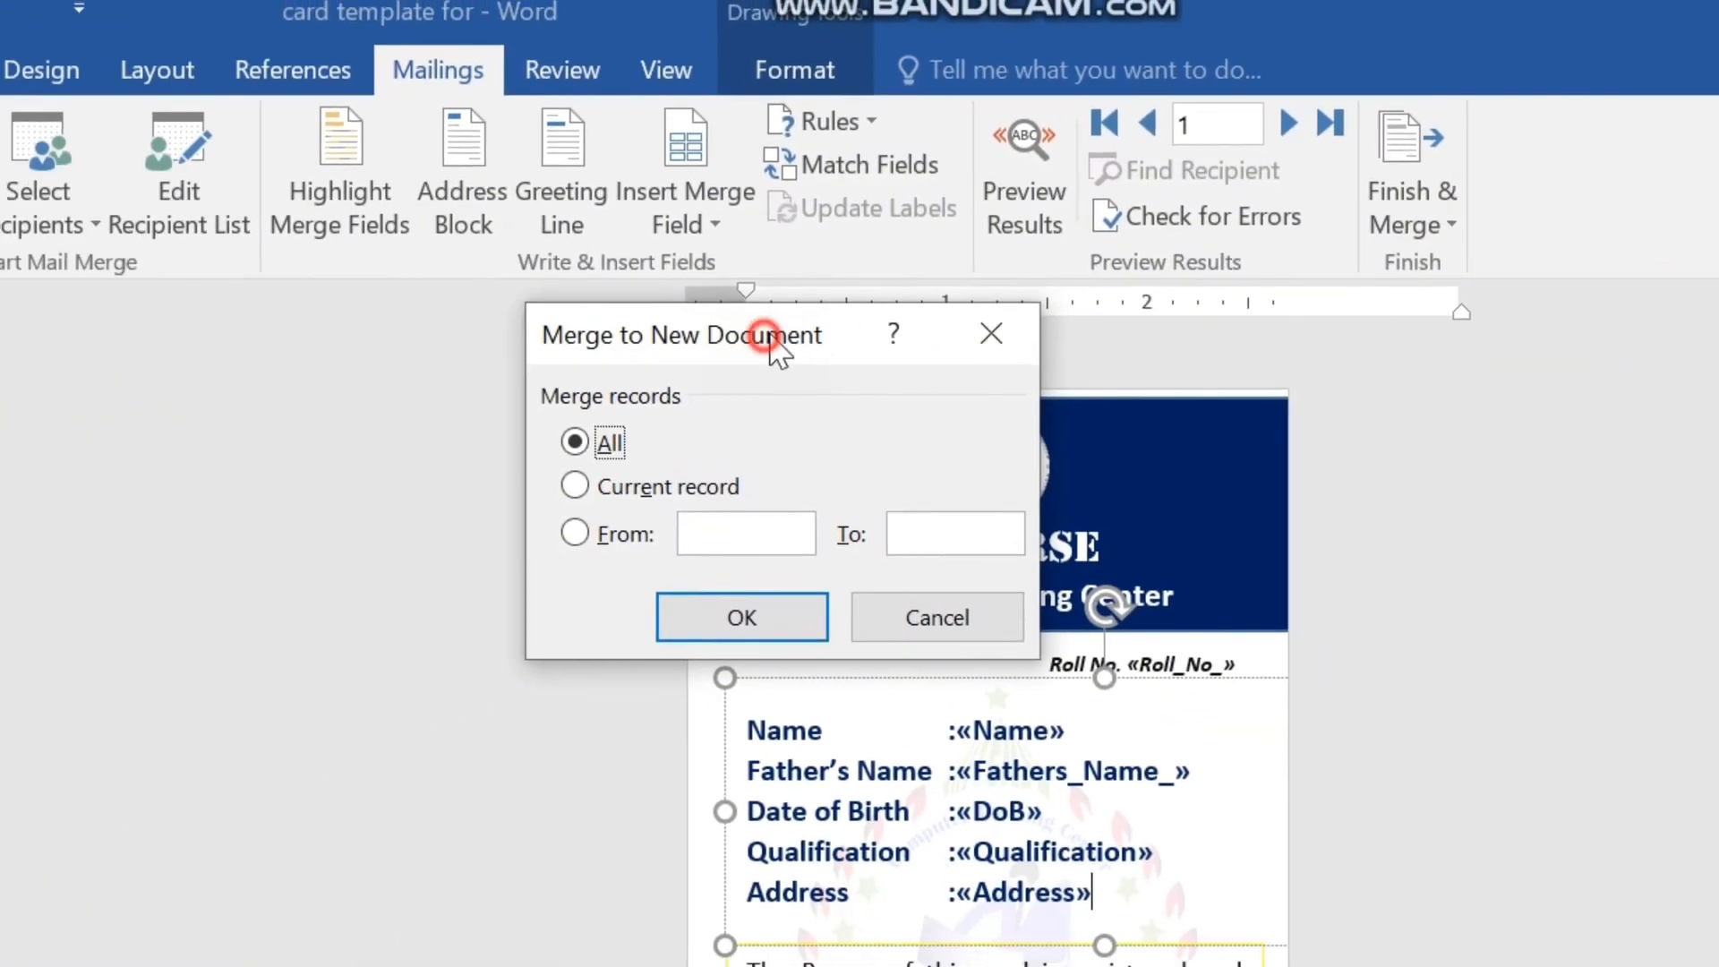
pyautogui.moveTo(772, 338); pyautogui.dragTo(1500, 441)
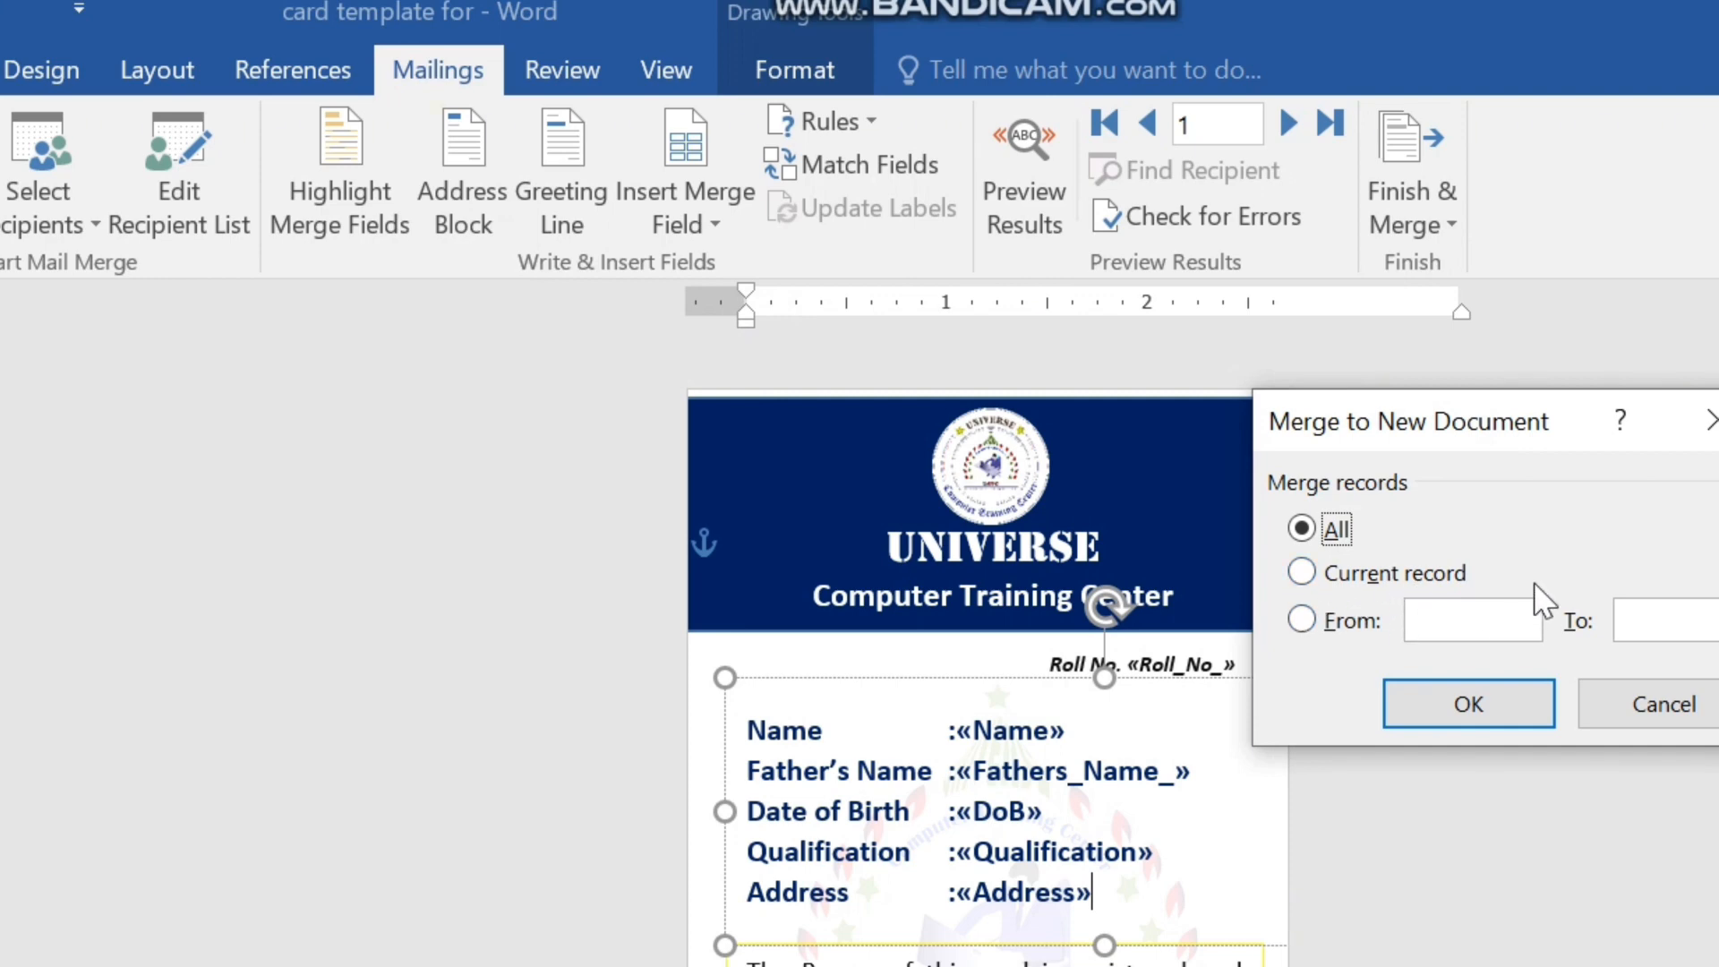
pyautogui.click(1299, 622)
pyautogui.click(1304, 530)
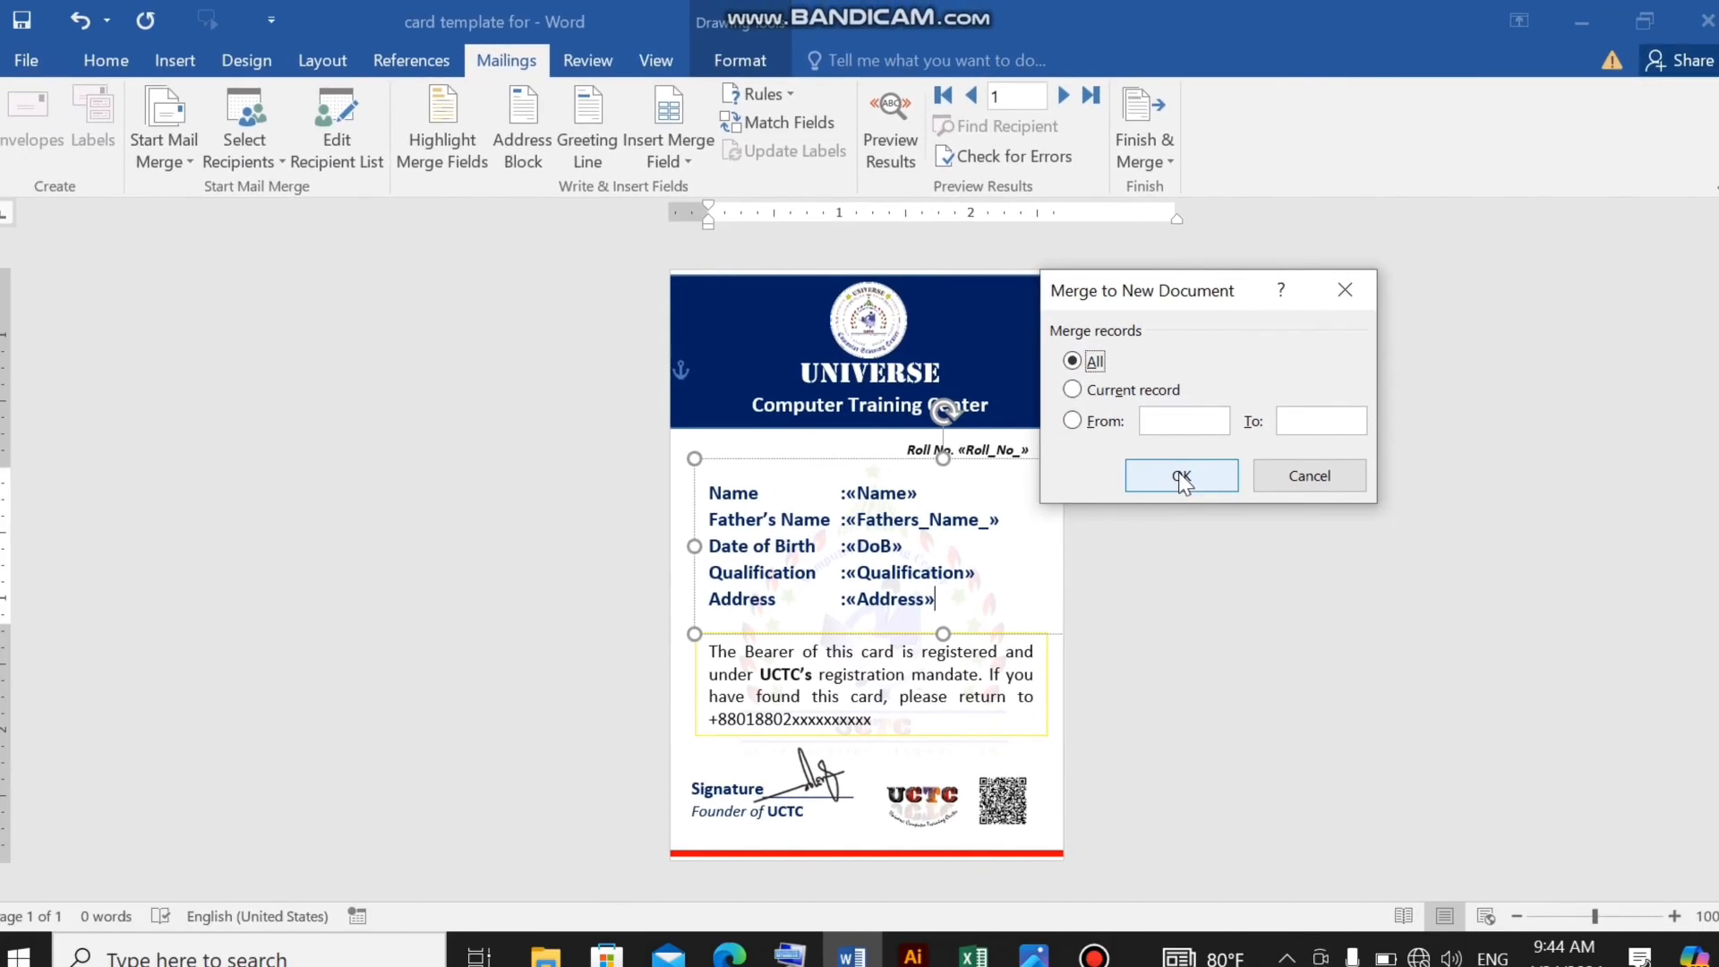
pyautogui.click(1181, 481)
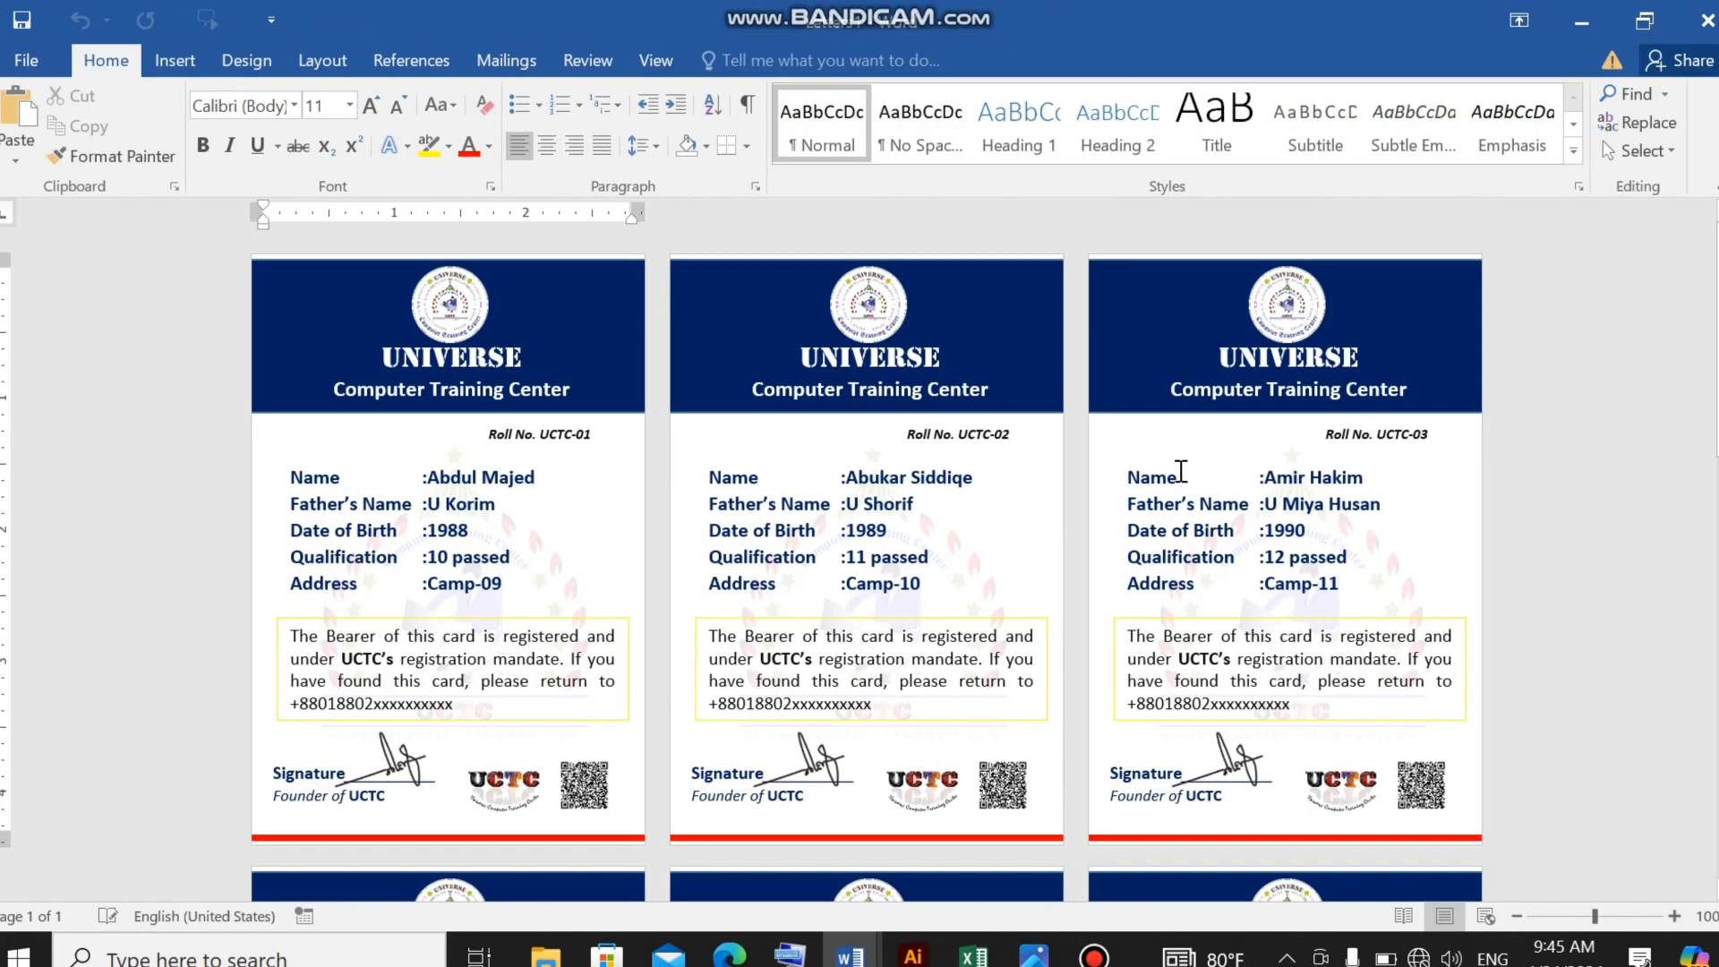
# Review the merged cards as a whole and compare the name, father's name and date of birth across the first three.
pyautogui.click(1516, 916)
pyautogui.click(1516, 916)
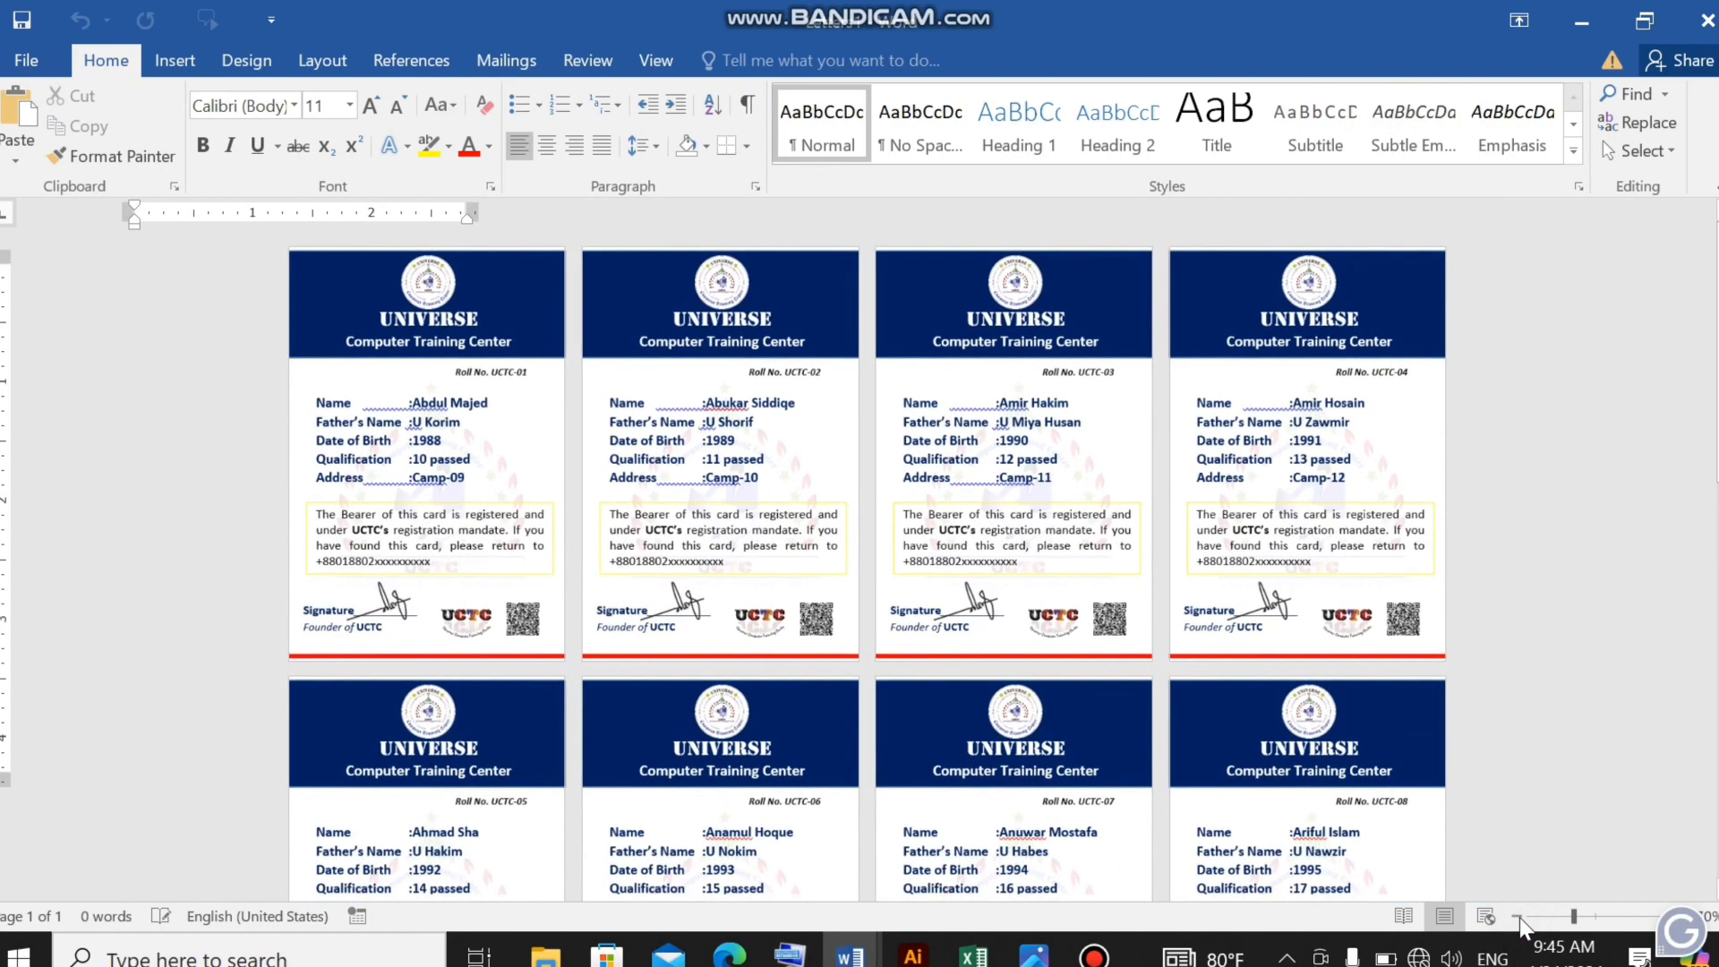
pyautogui.click(1516, 916)
pyautogui.click(1517, 916)
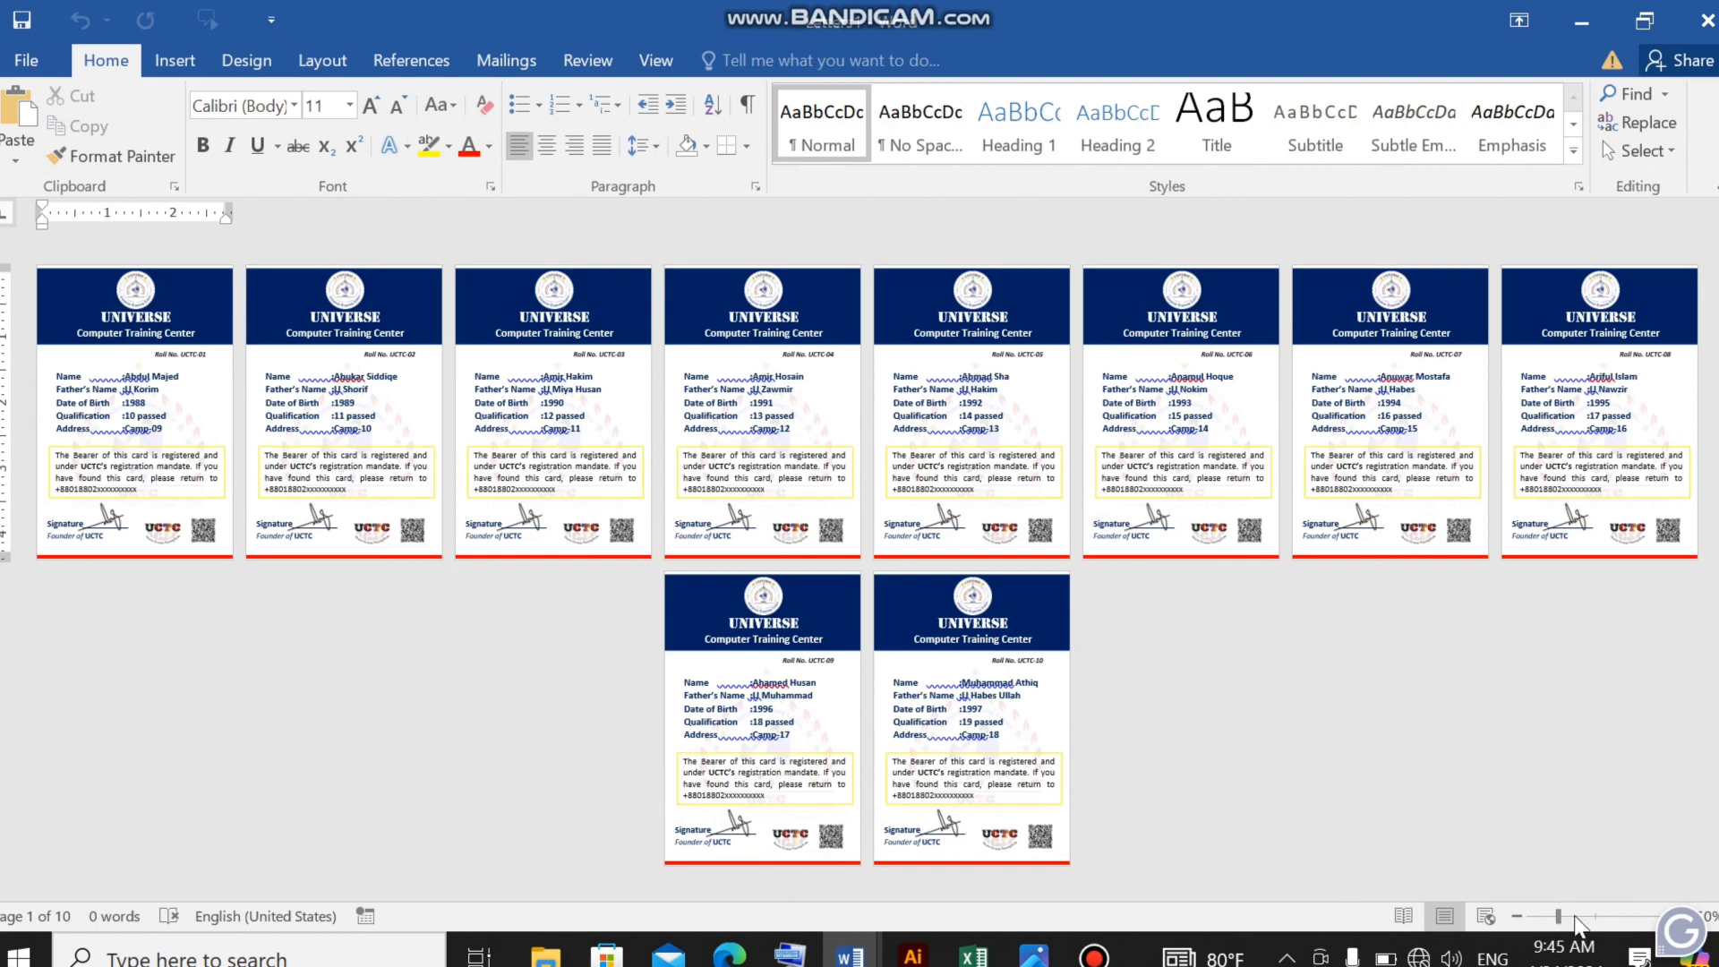
pyautogui.moveTo(1558, 916); pyautogui.dragTo(1594, 919)
pyautogui.moveTo(443, 443); pyautogui.dragTo(532, 443)
pyautogui.moveTo(849, 441); pyautogui.dragTo(973, 442)
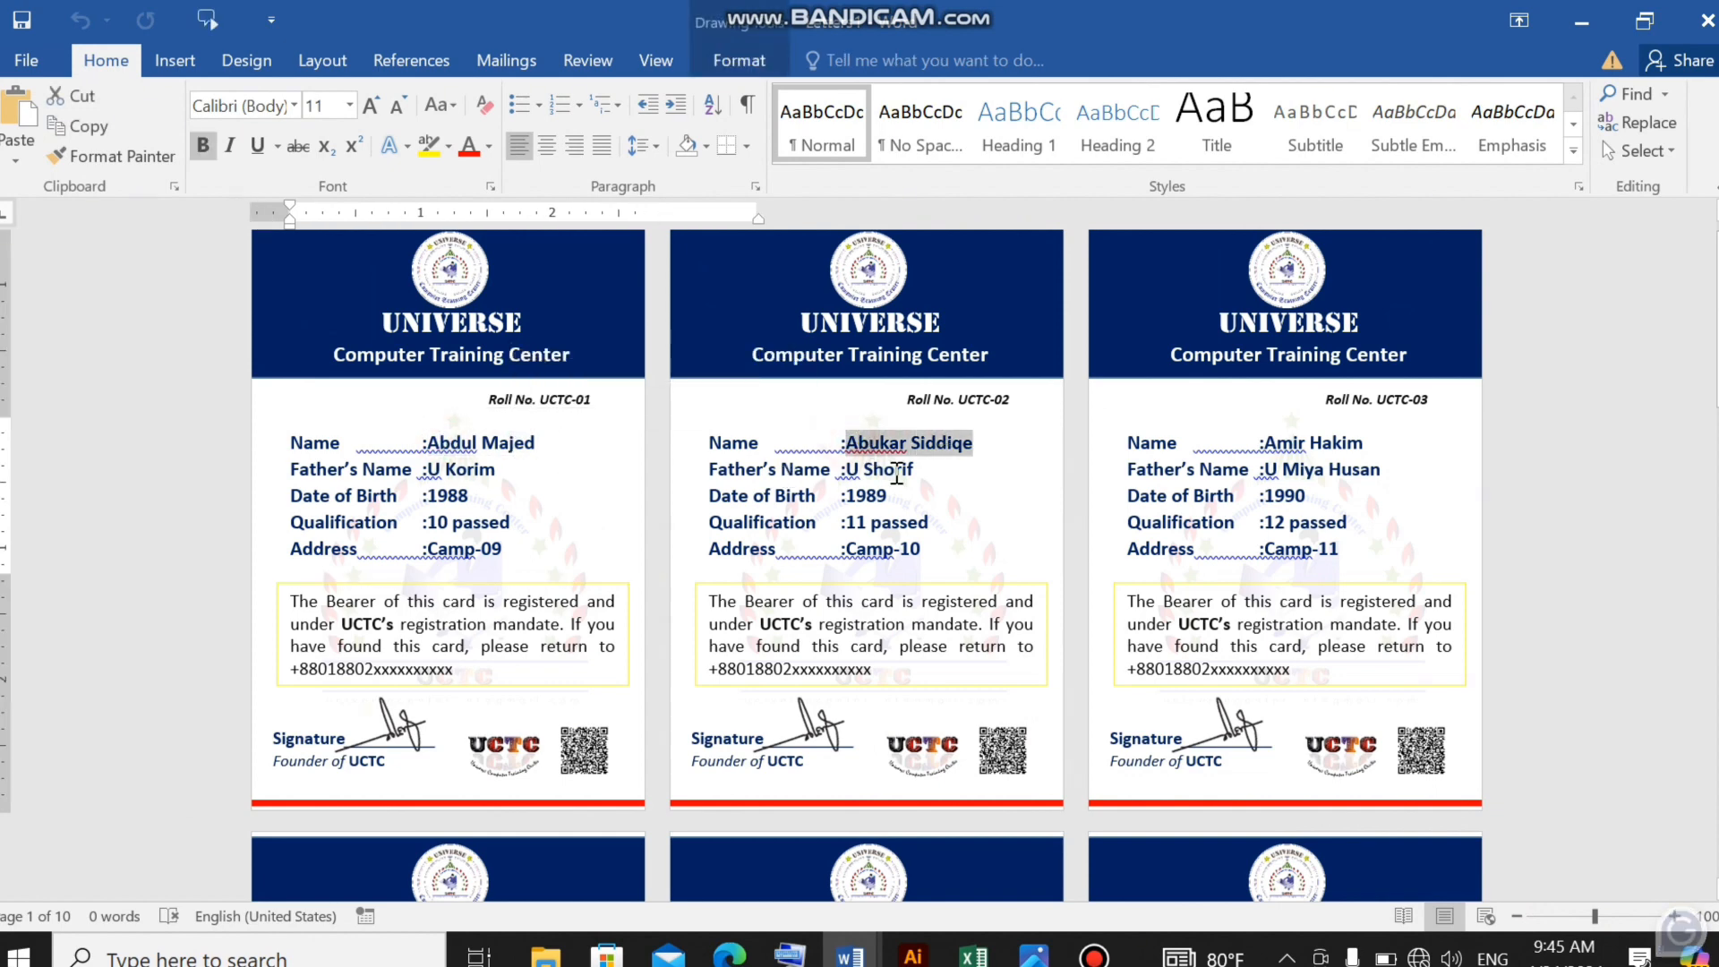
pyautogui.moveTo(845, 470); pyautogui.dragTo(915, 469)
pyautogui.moveTo(433, 472); pyautogui.dragTo(472, 497)
pyautogui.moveTo(845, 496); pyautogui.dragTo(888, 496)
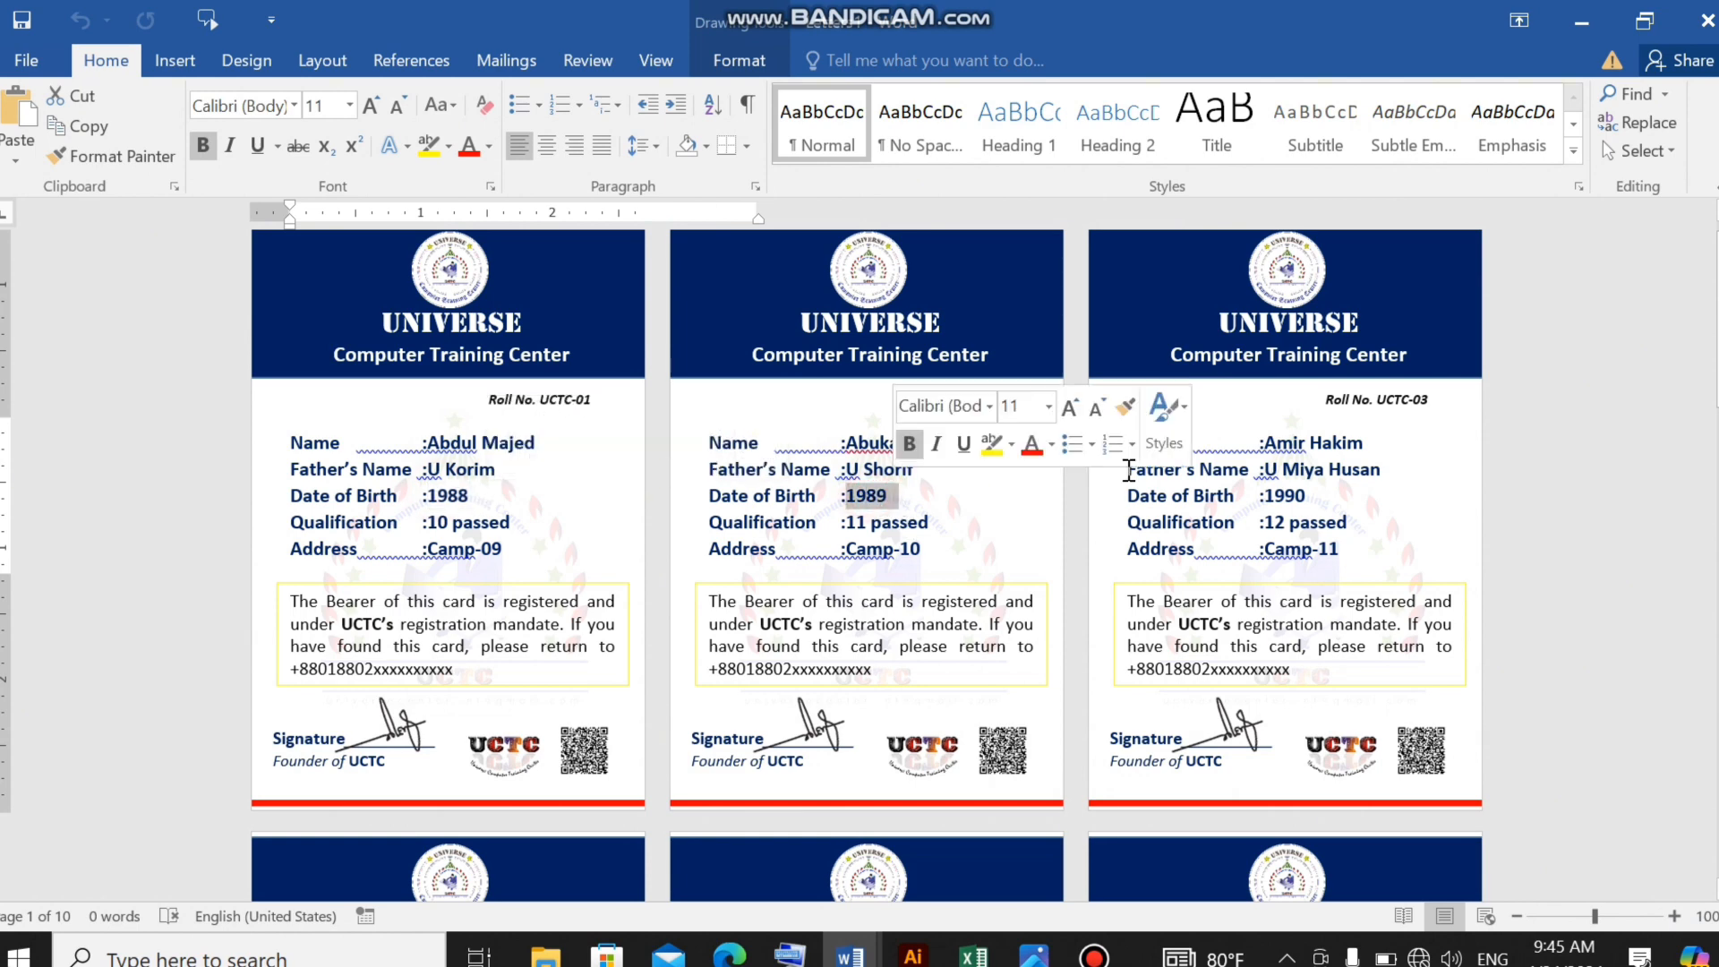
pyautogui.moveTo(1263, 442); pyautogui.dragTo(1308, 497)
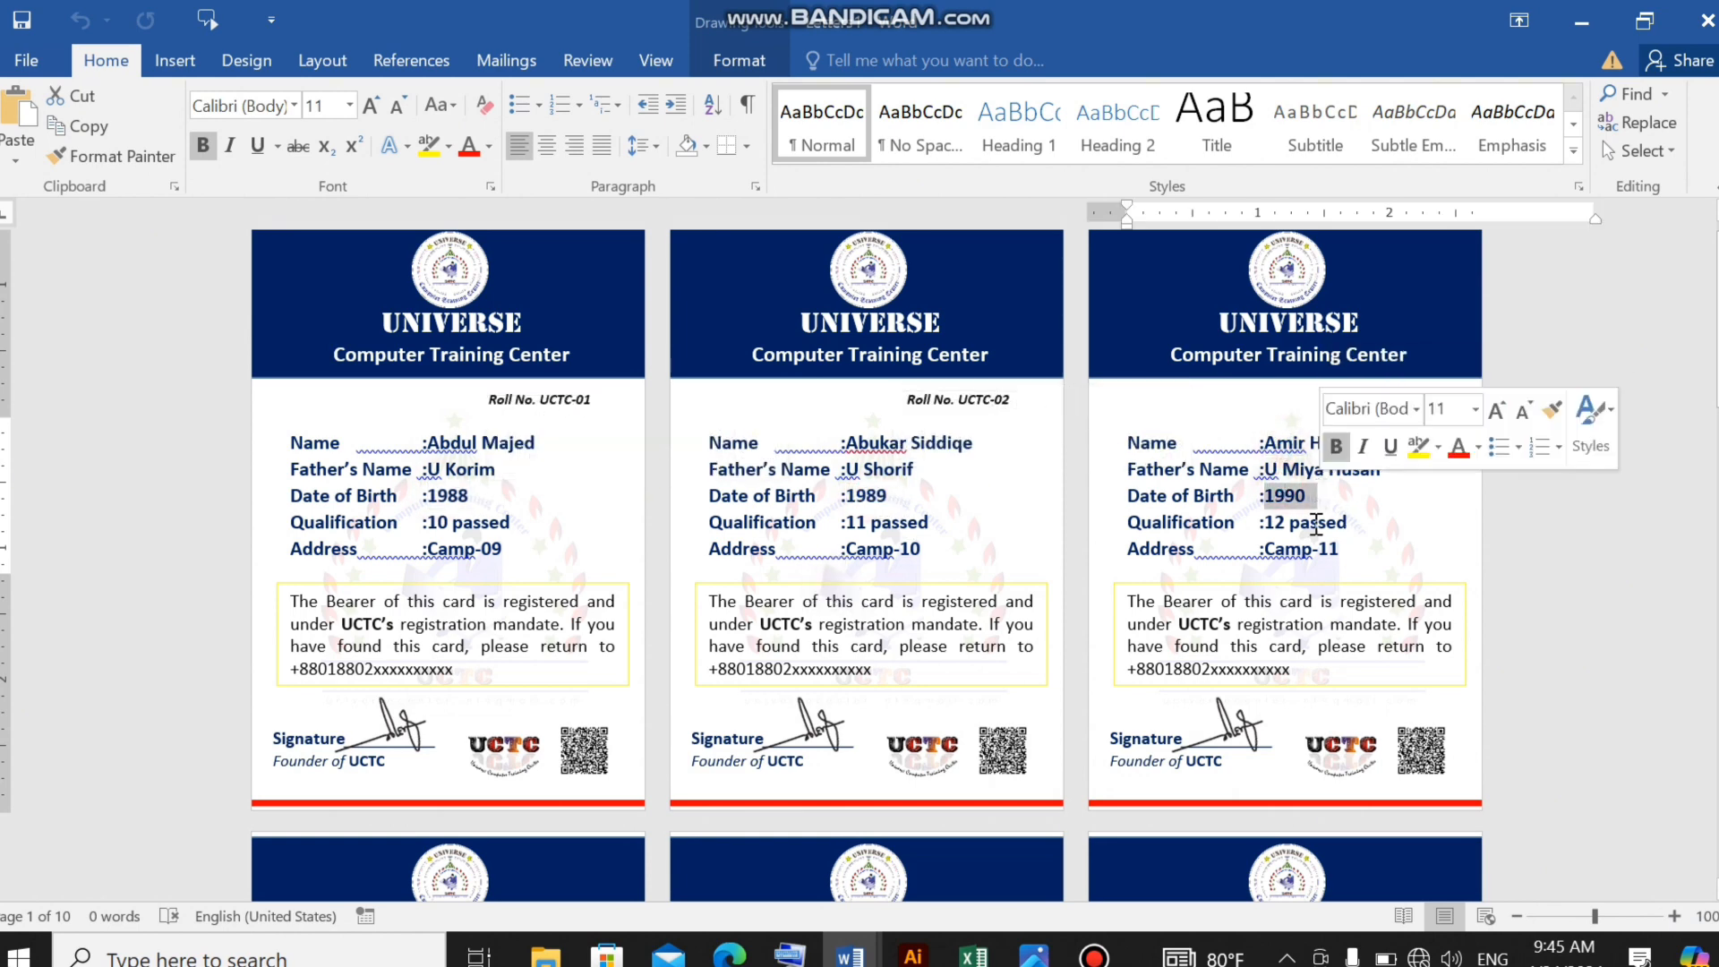